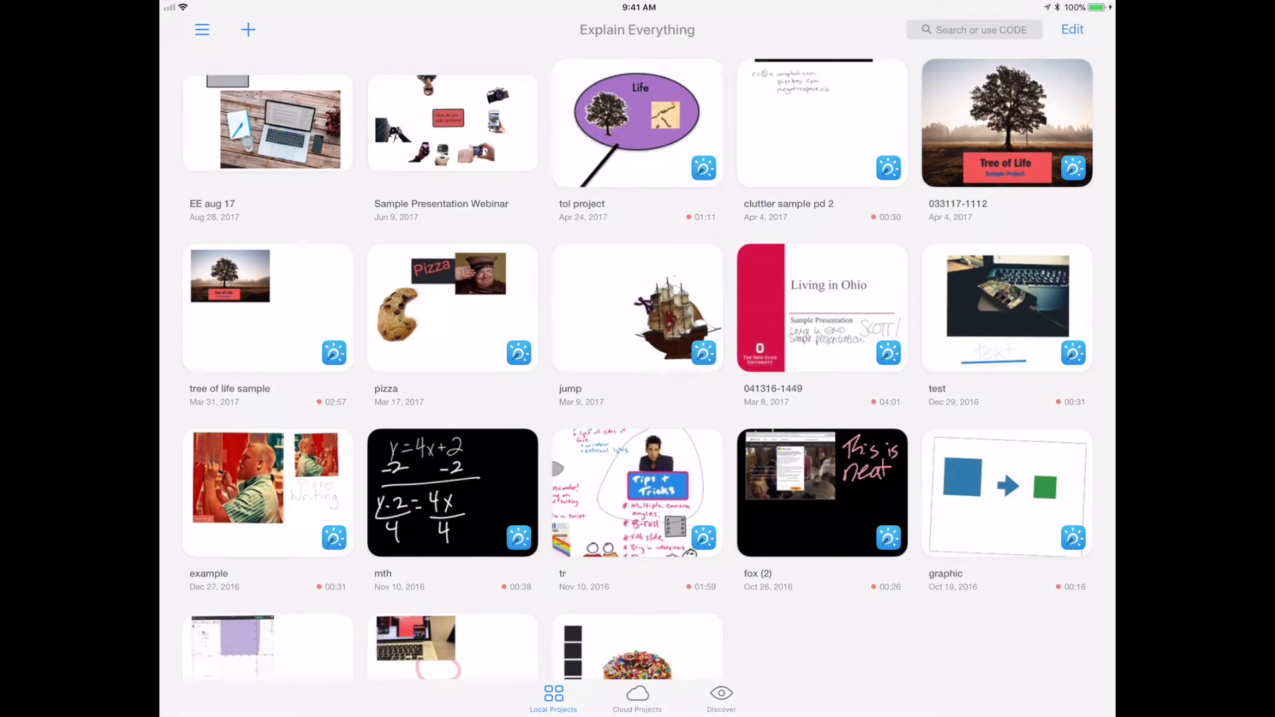
# Browse the From Pictures or Documents sources, then return to the new-project options
pyautogui.click(247, 30)
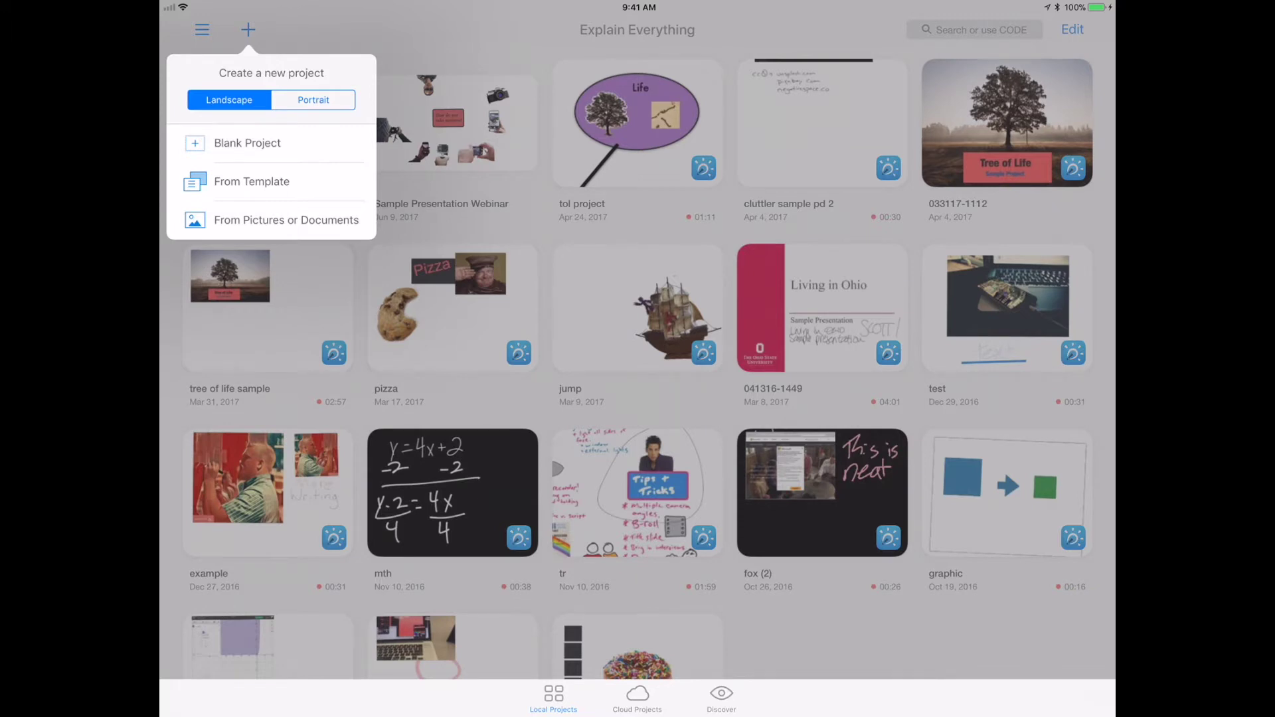
pyautogui.click(271, 219)
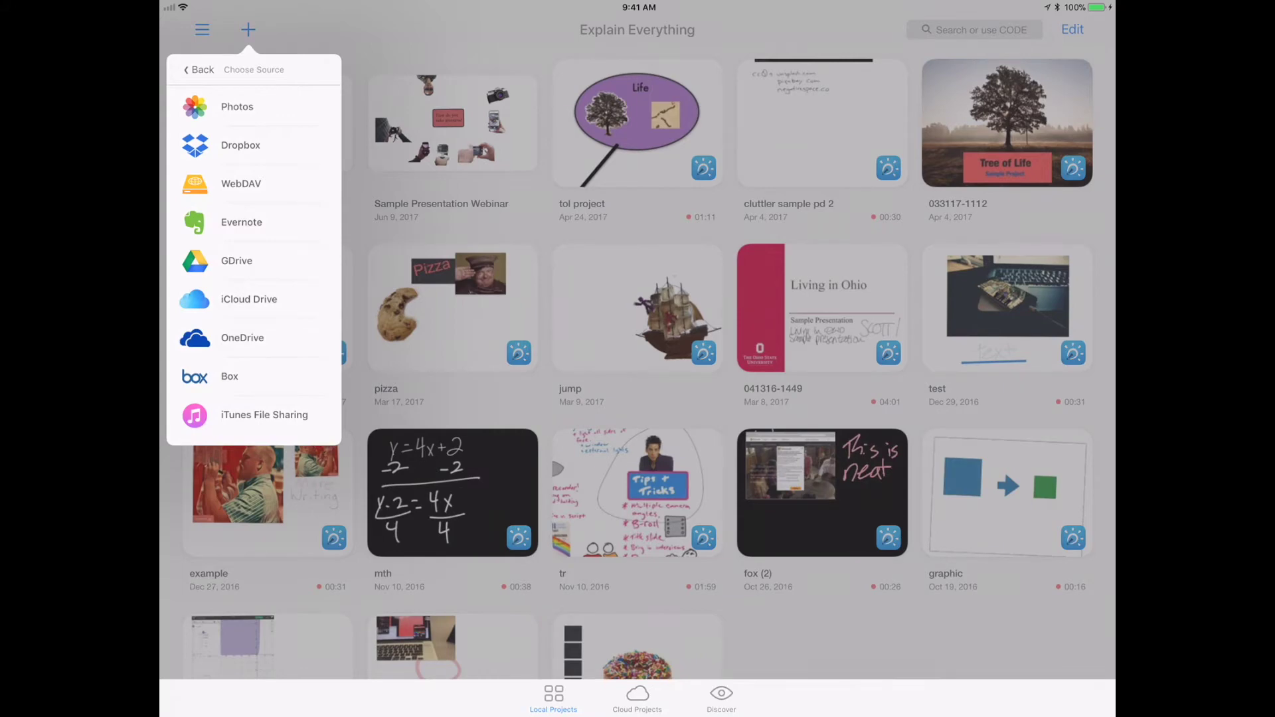
pyautogui.click(198, 68)
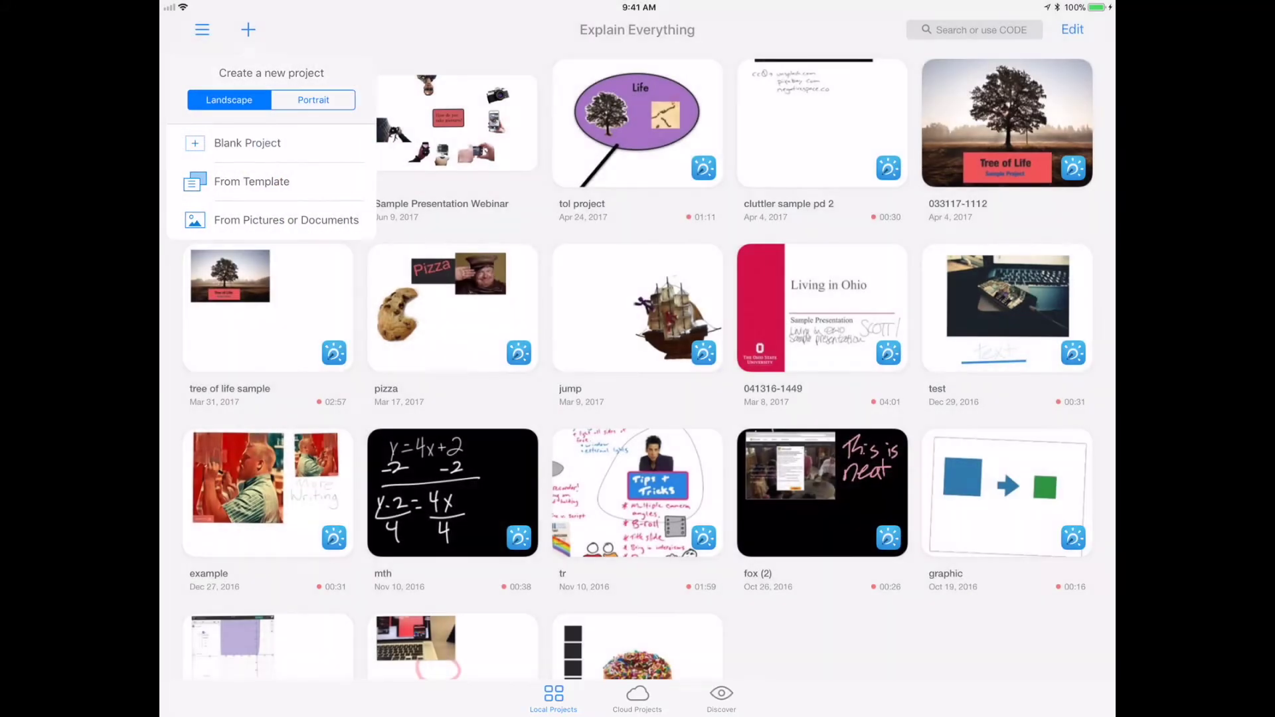
# Create the project and shrink and reposition the desk photo with the Hand tool
pyautogui.click(247, 143)
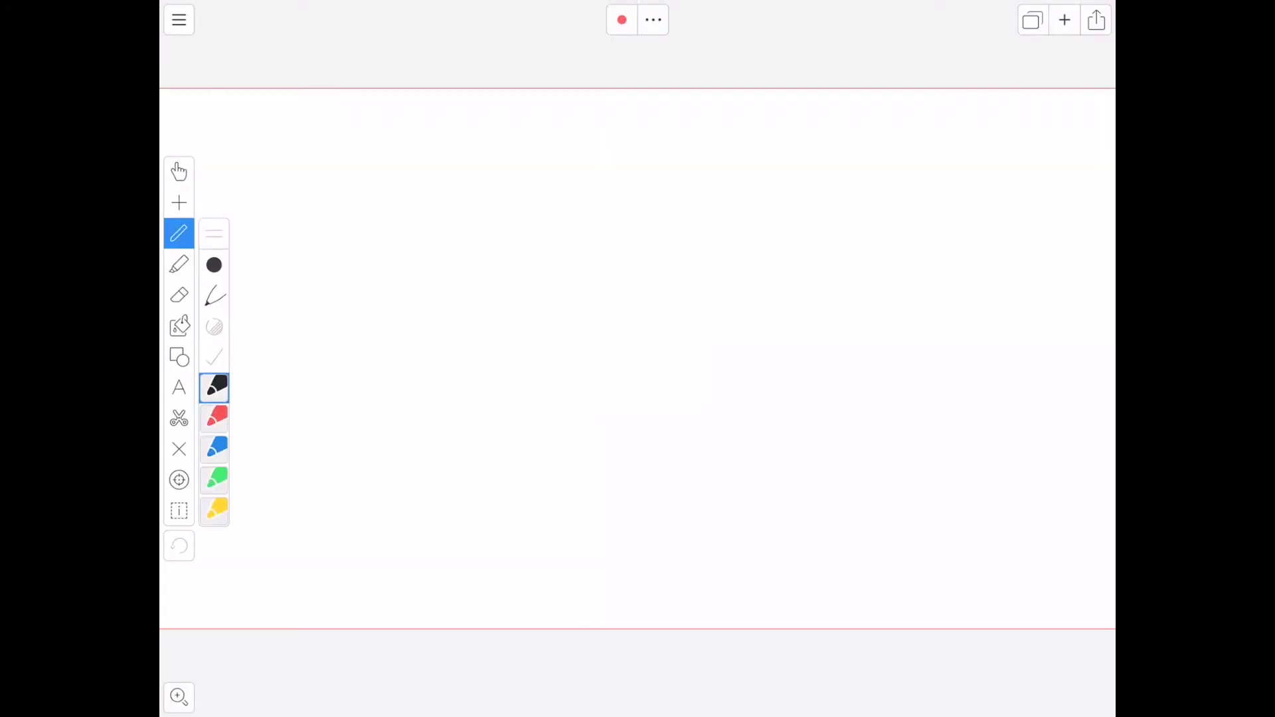
pyautogui.click(178, 171)
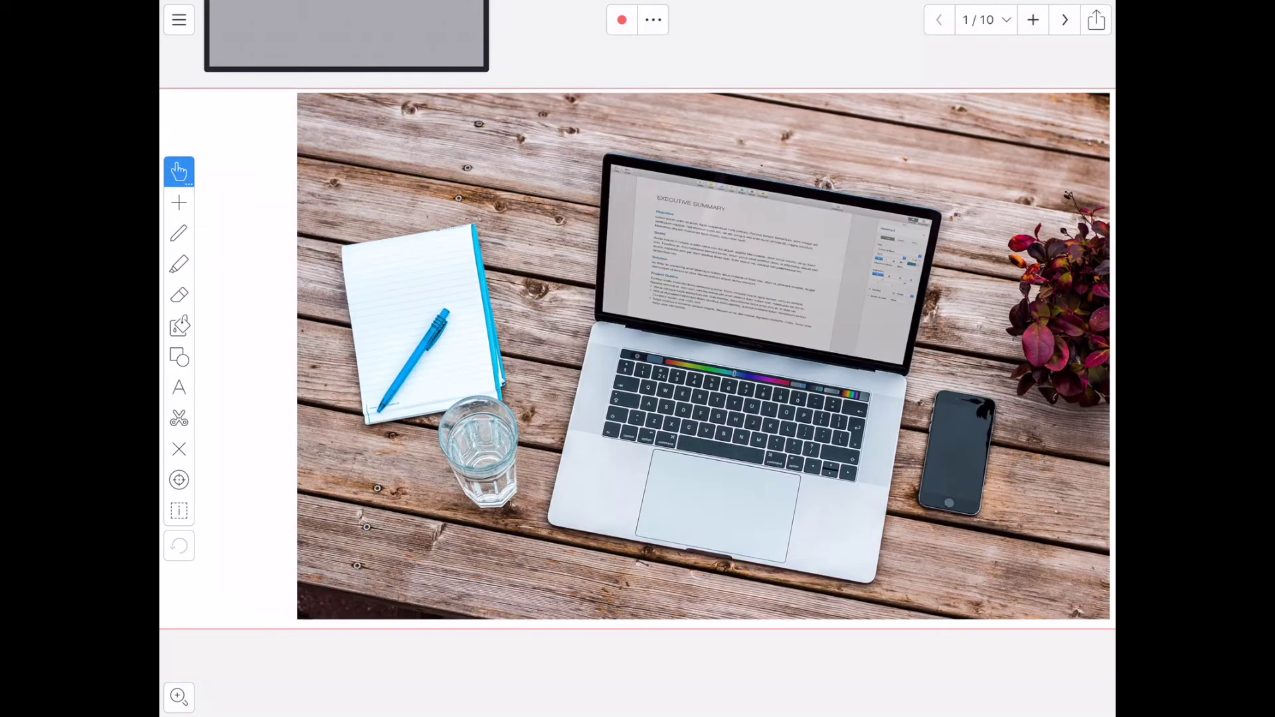
pyautogui.scroll(-3, 747, 334)
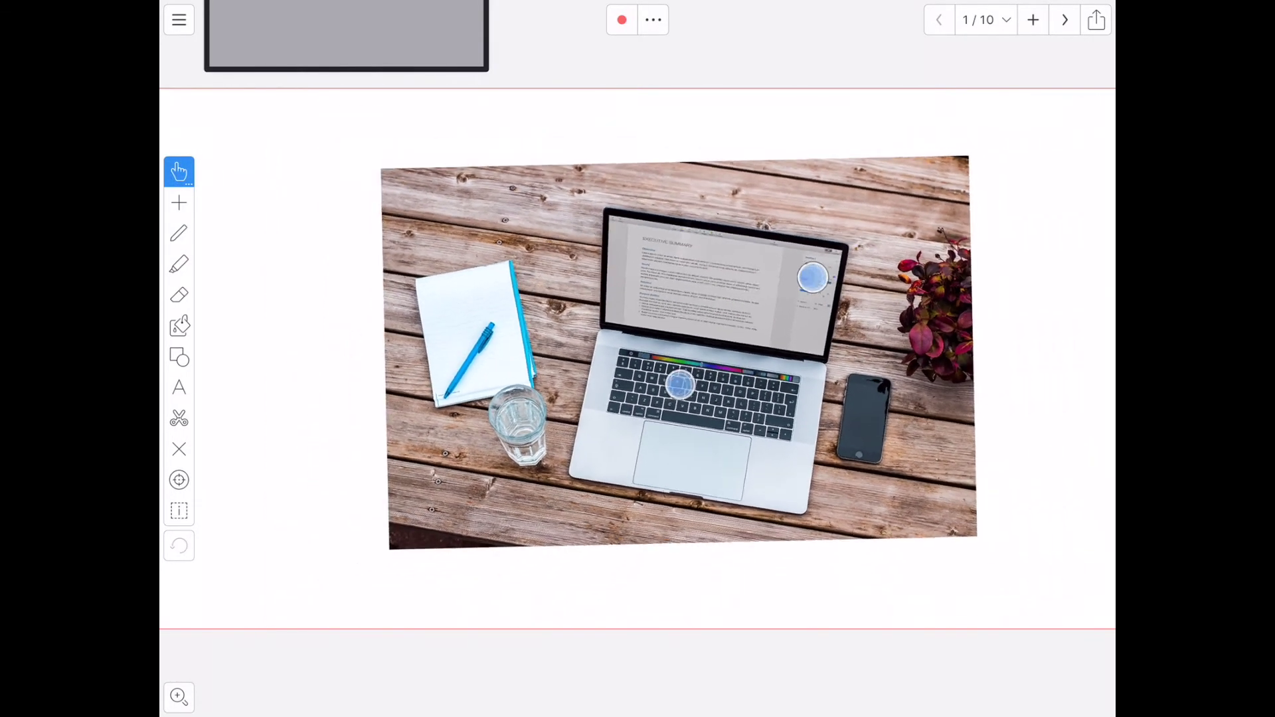
pyautogui.moveTo(681, 384); pyautogui.dragTo(727, 388)
pyautogui.moveTo(347, 36)
pyautogui.mouseDown()
pyautogui.moveTo(408, 233)
pyautogui.moveTo(386, 220)
pyautogui.mouseUp()
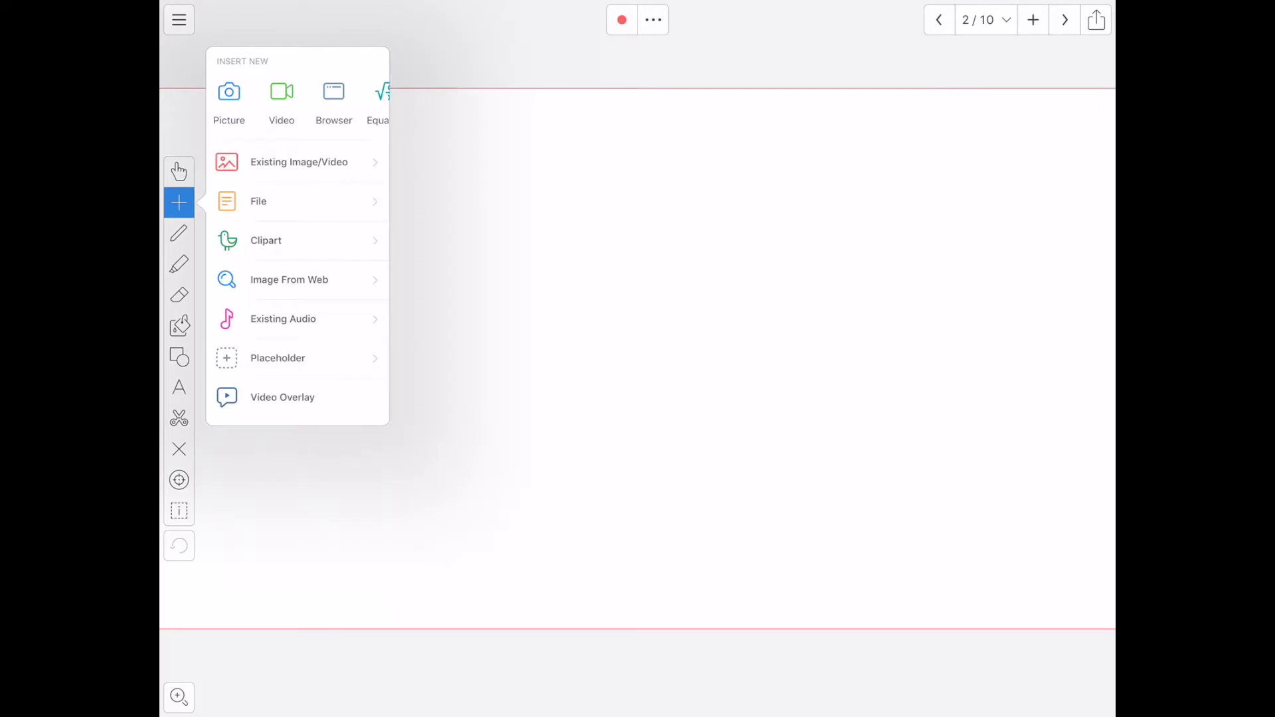
# Insert the tower and fountain photo from the Camera Roll onto slide 2
pyautogui.click(348, 155)
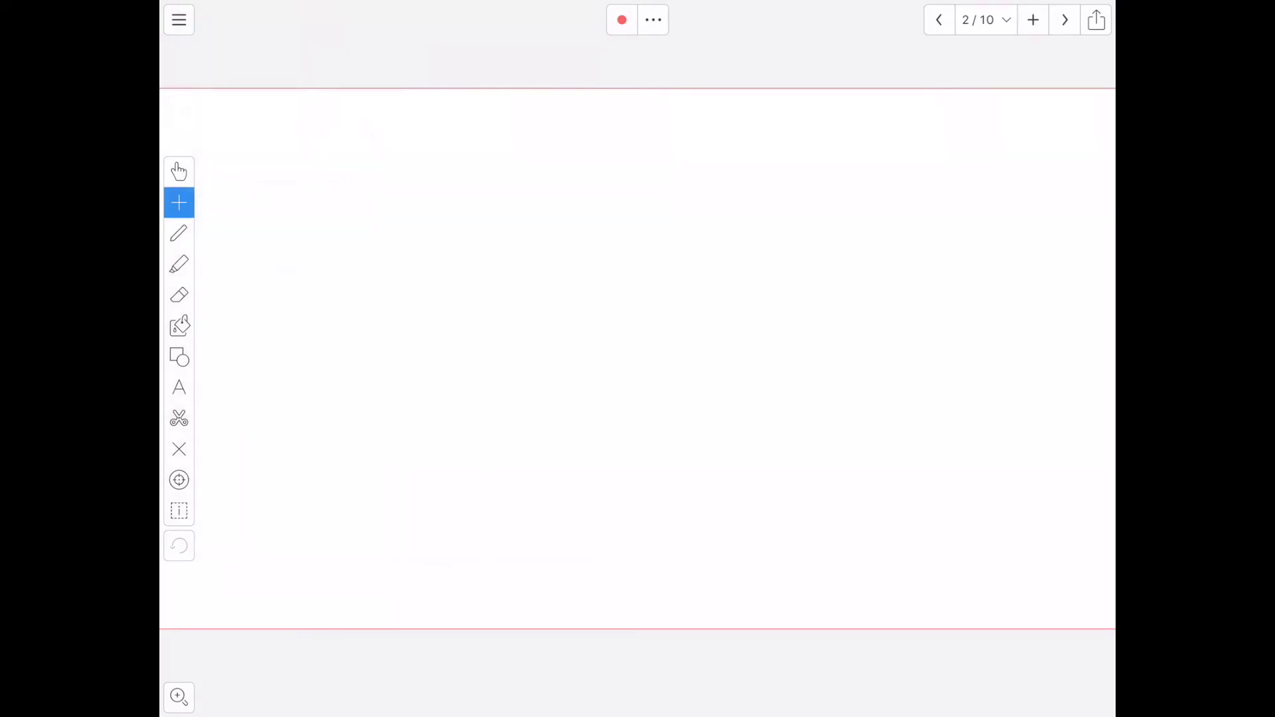
pyautogui.click(317, 174)
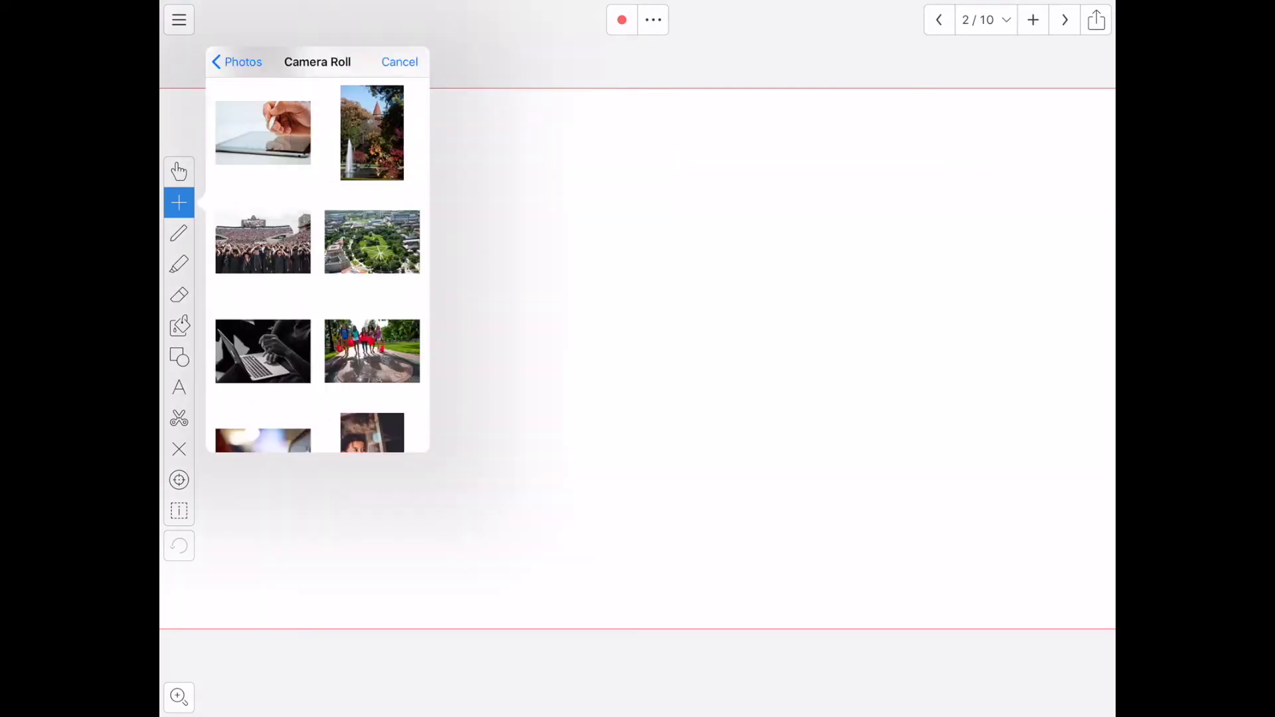
pyautogui.click(371, 133)
pyautogui.click(1084, 33)
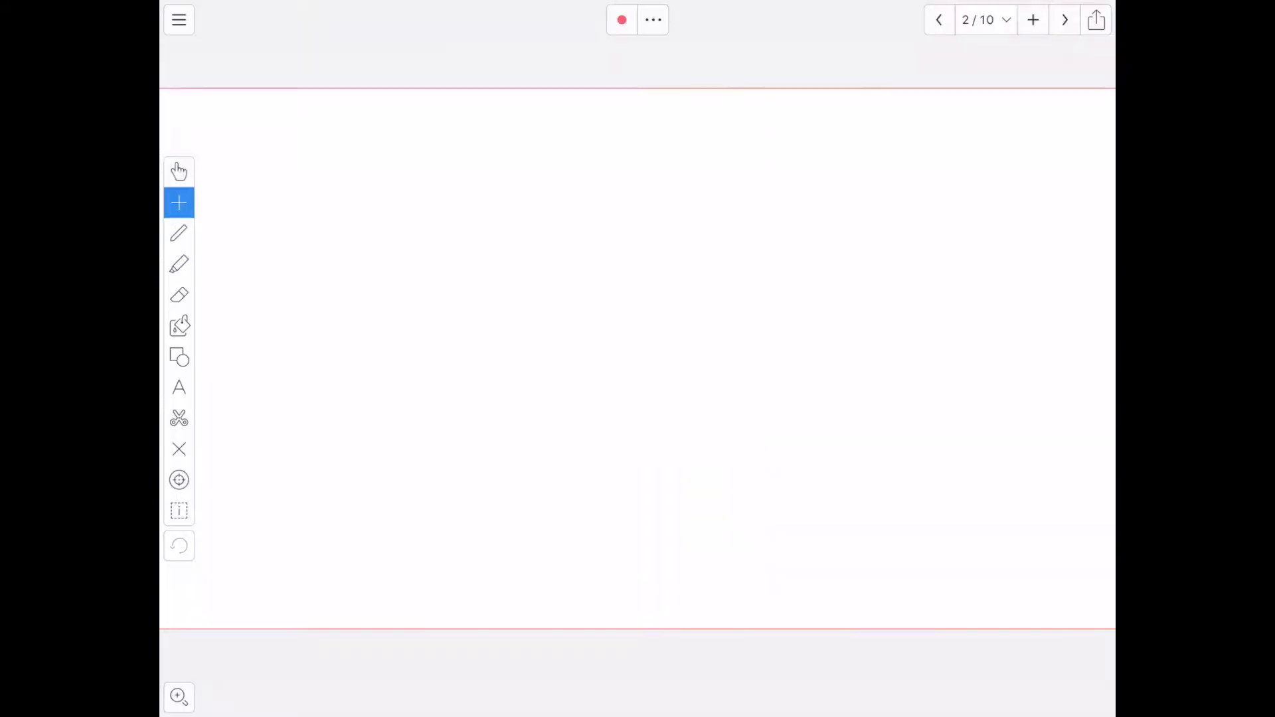
# Reposition the tower photo, then set a thick plain pen with the ruler enabled
pyautogui.moveTo(743, 231); pyautogui.dragTo(534, 245)
pyautogui.click(179, 234)
pyautogui.click(213, 265)
pyautogui.click(371, 245)
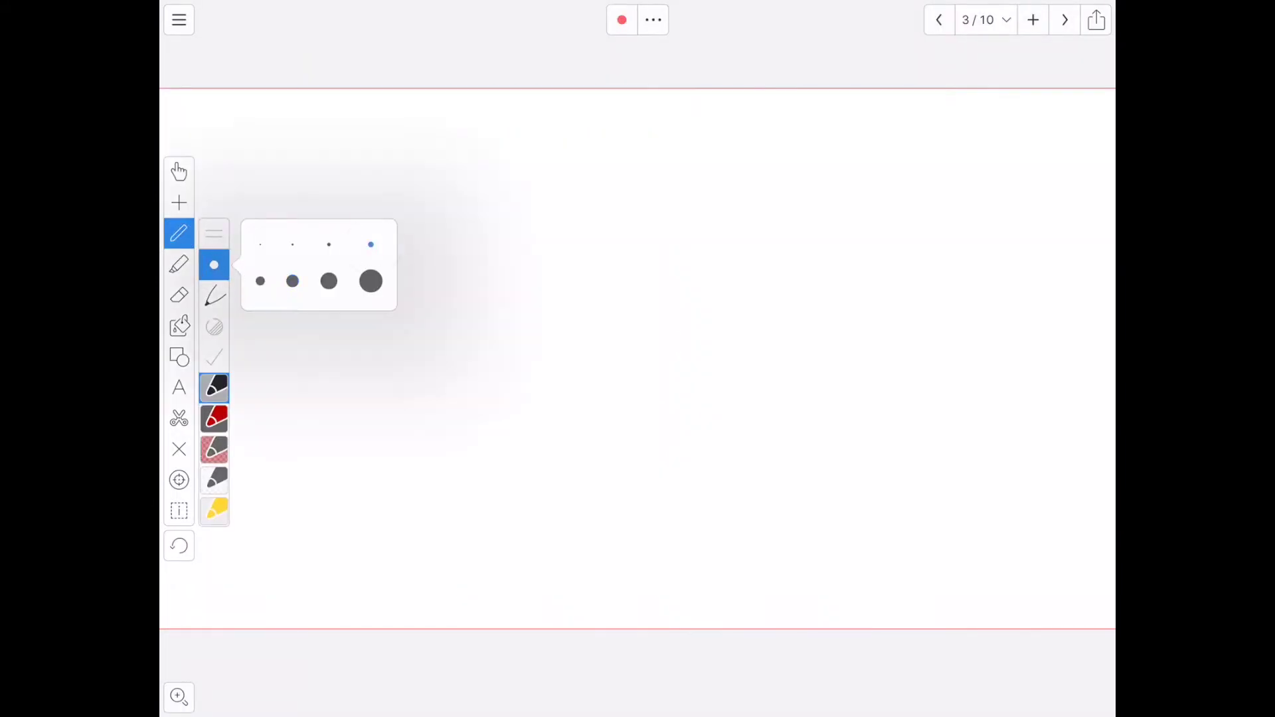
pyautogui.click(215, 296)
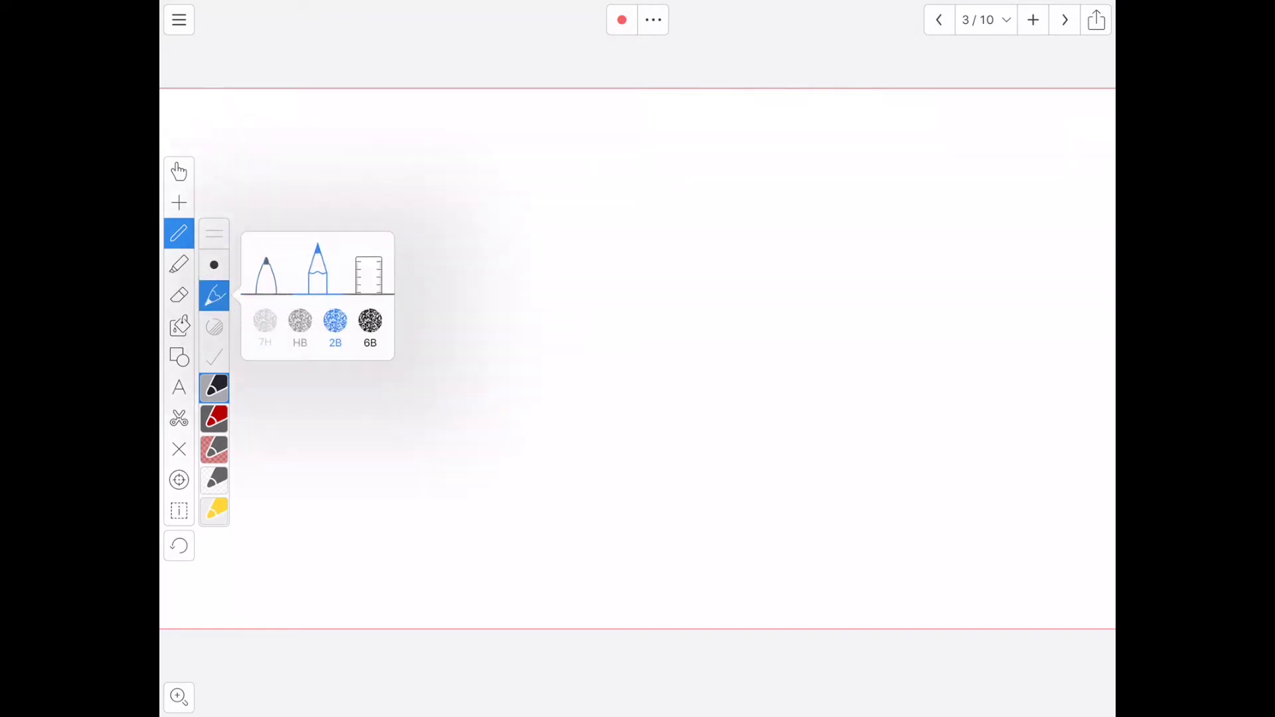
pyautogui.click(265, 275)
pyautogui.click(368, 296)
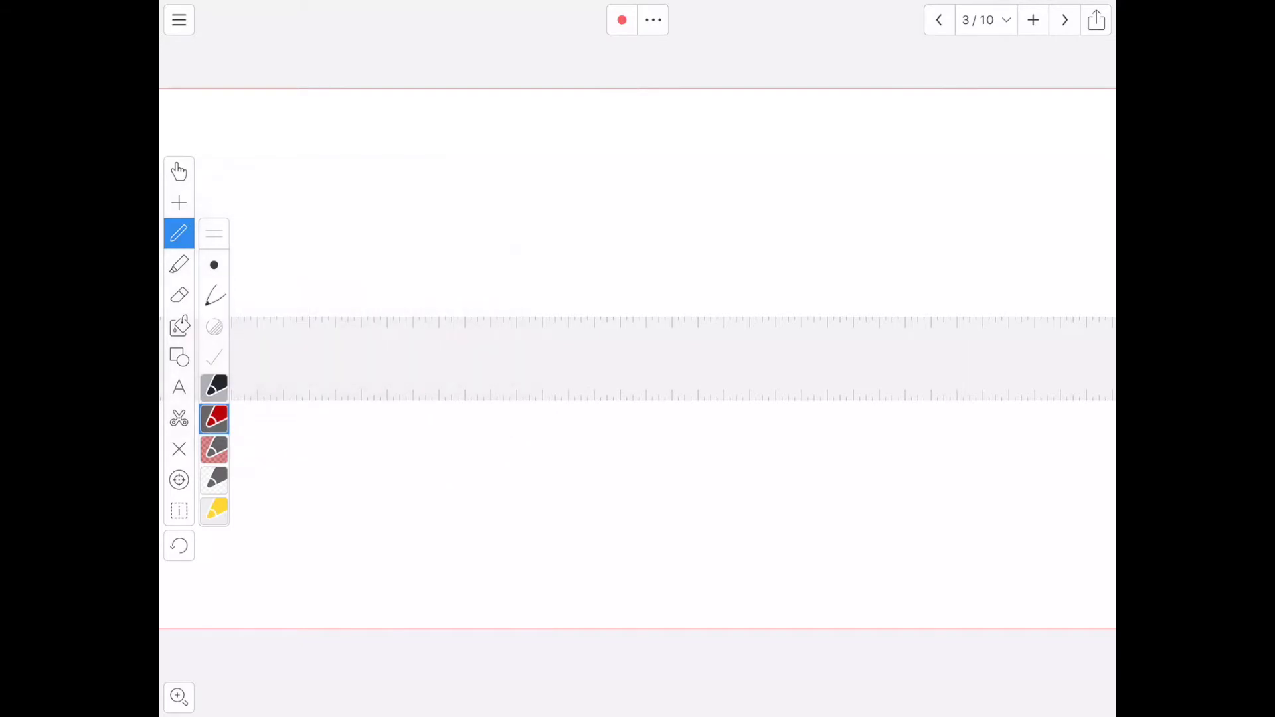
pyautogui.click(215, 388)
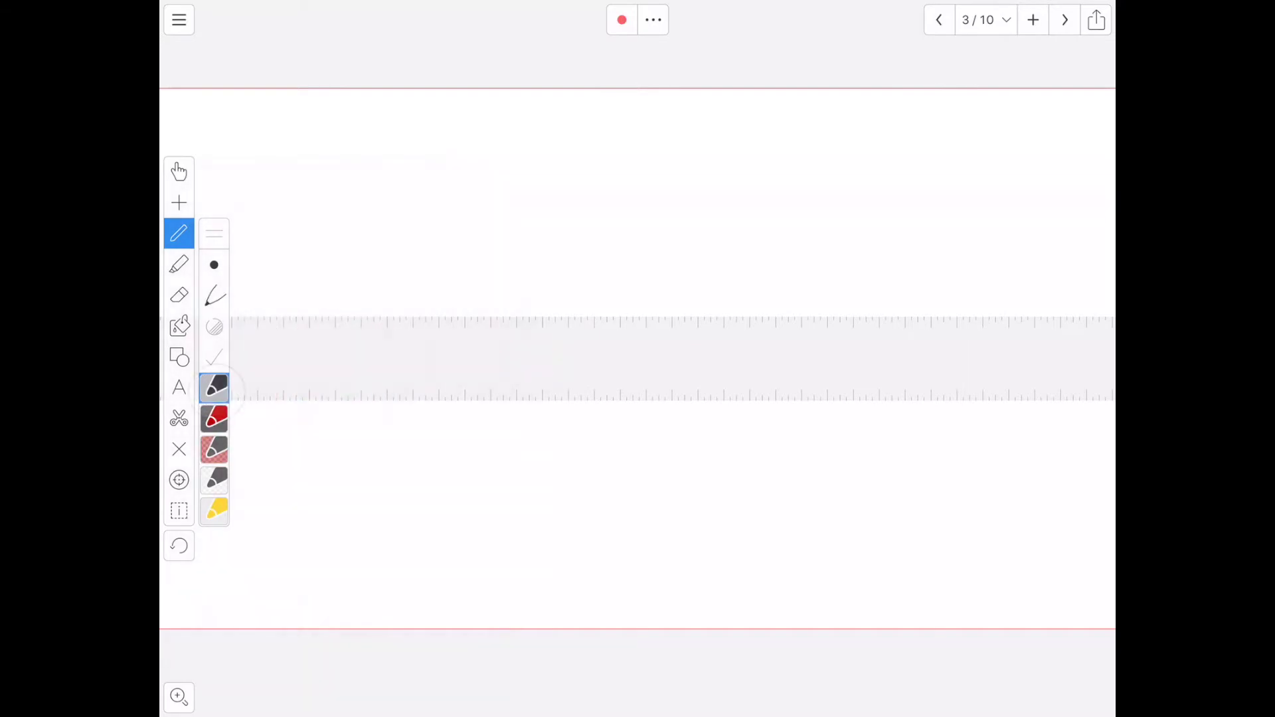
# Draw two horizontal parallel lines and two diagonal transversals along the ruler
pyautogui.moveTo(375, 316); pyautogui.dragTo(761, 316)
pyautogui.moveTo(477, 349); pyautogui.dragTo(477, 422)
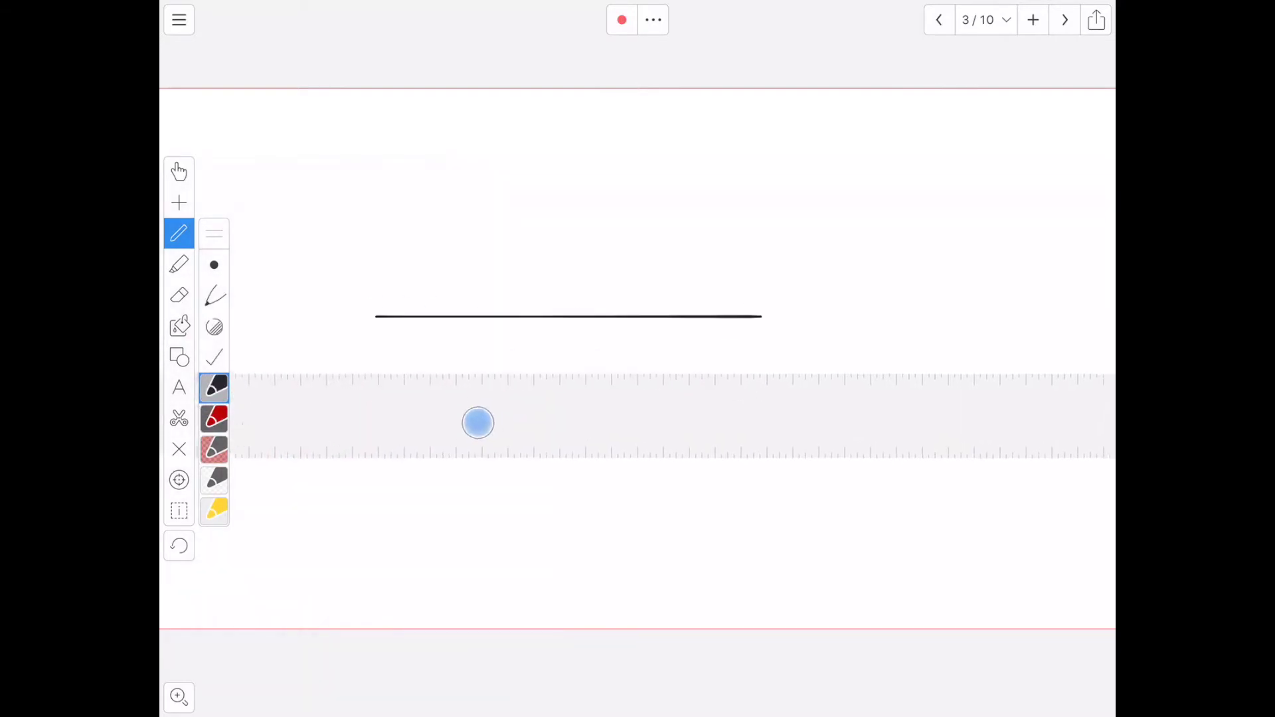
pyautogui.moveTo(369, 386); pyautogui.dragTo(787, 386)
pyautogui.moveTo(637, 423); pyautogui.dragTo(568, 379)
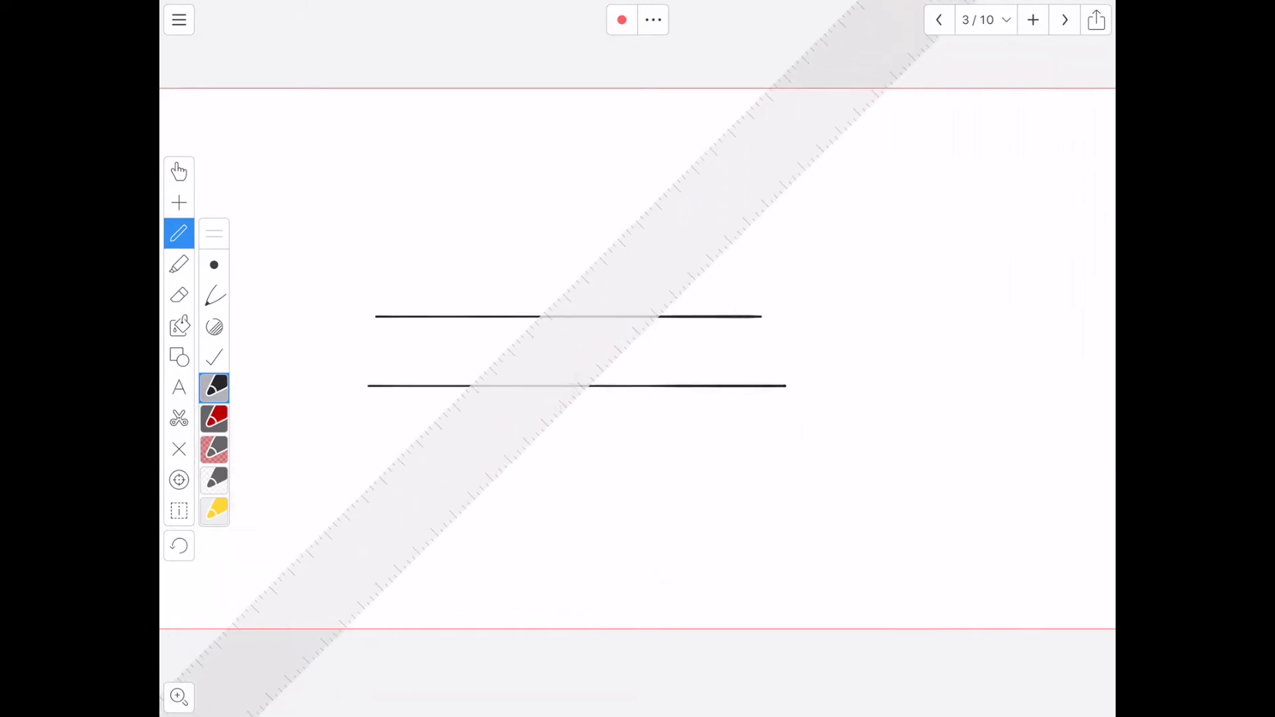
pyautogui.moveTo(380, 477); pyautogui.dragTo(637, 219)
pyautogui.moveTo(498, 398); pyautogui.dragTo(698, 399)
pyautogui.moveTo(455, 534); pyautogui.dragTo(744, 241)
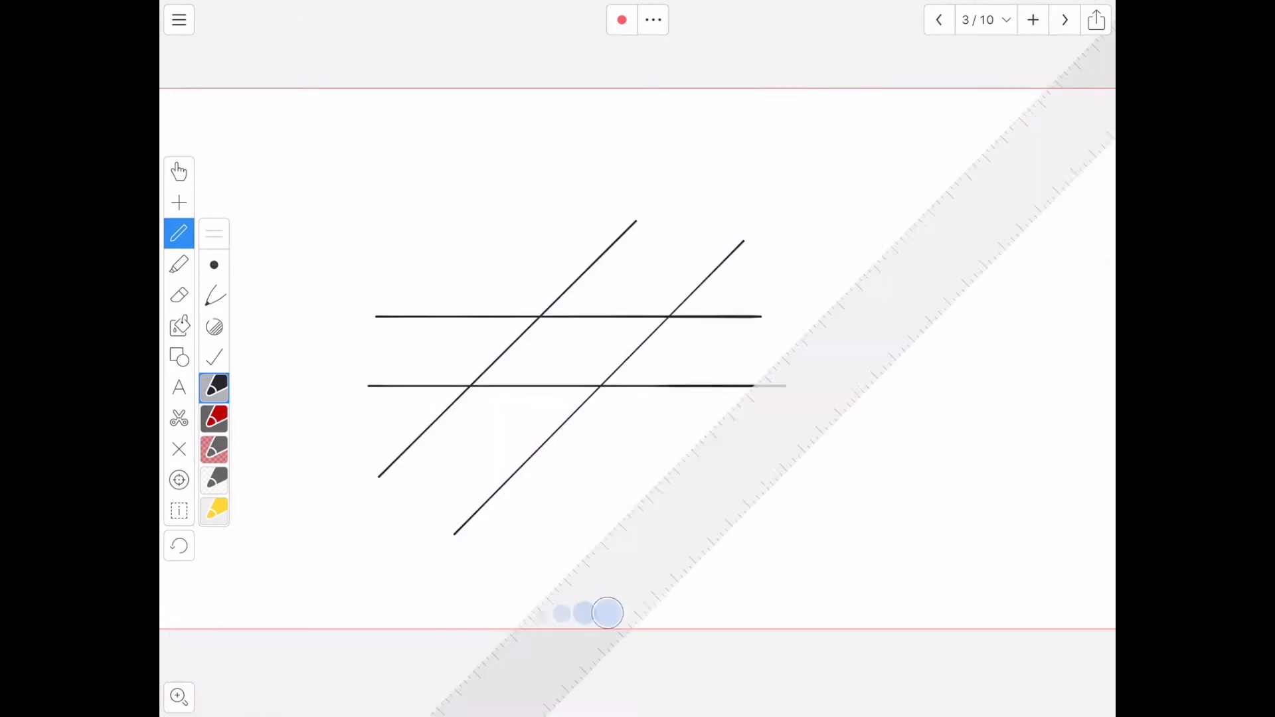
pyautogui.moveTo(698, 448); pyautogui.dragTo(947, 548)
# Mark three intersection angles in red, then move on to slide 4
pyautogui.click(215, 419)
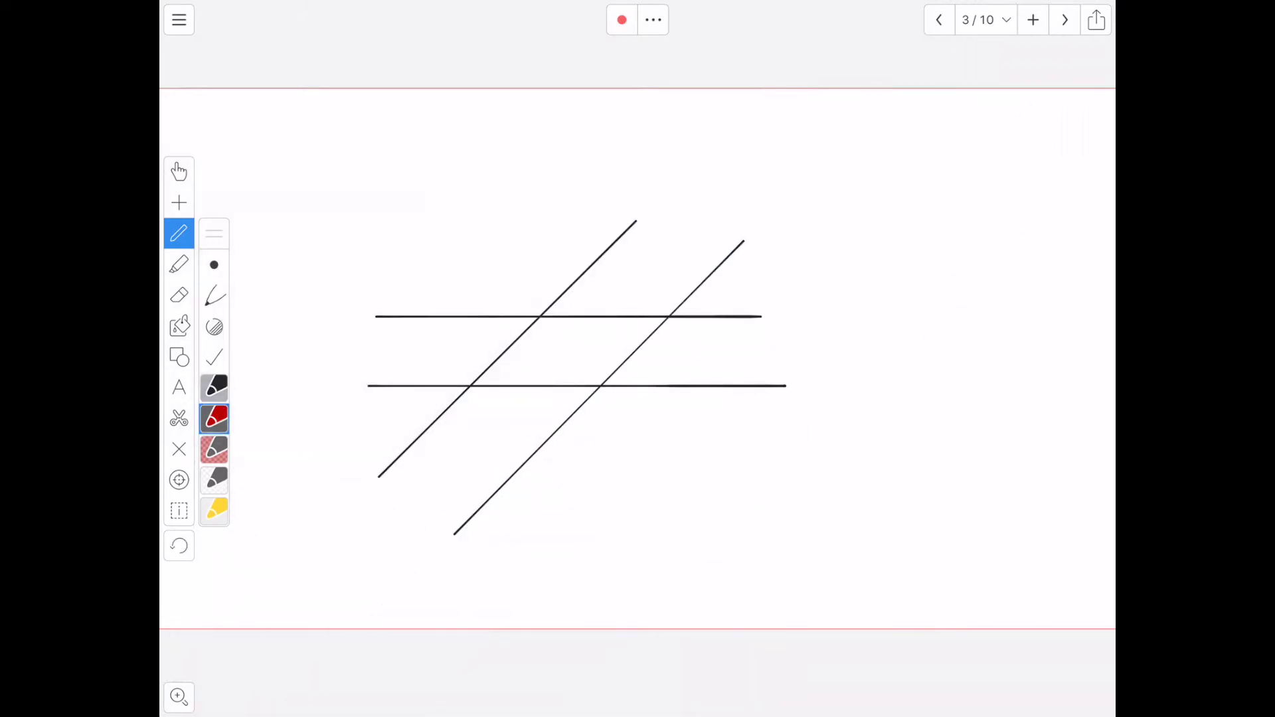
pyautogui.moveTo(661, 317); pyautogui.dragTo(679, 311)
pyautogui.moveTo(592, 385); pyautogui.dragTo(603, 376)
pyautogui.moveTo(464, 384); pyautogui.dragTo(490, 383)
pyautogui.click(561, 314)
pyautogui.click(611, 379)
pyautogui.click(1065, 19)
pyautogui.click(178, 295)
pyautogui.click(178, 238)
# Handwrite 'Ohio' beside the photo, then erase it with the Eraser
pyautogui.moveTo(877, 309)
pyautogui.mouseDown()
pyautogui.moveTo(866, 373)
pyautogui.moveTo(944, 367)
pyautogui.mouseUp()
pyautogui.moveTo(956, 344); pyautogui.dragTo(958, 346)
pyautogui.click(178, 295)
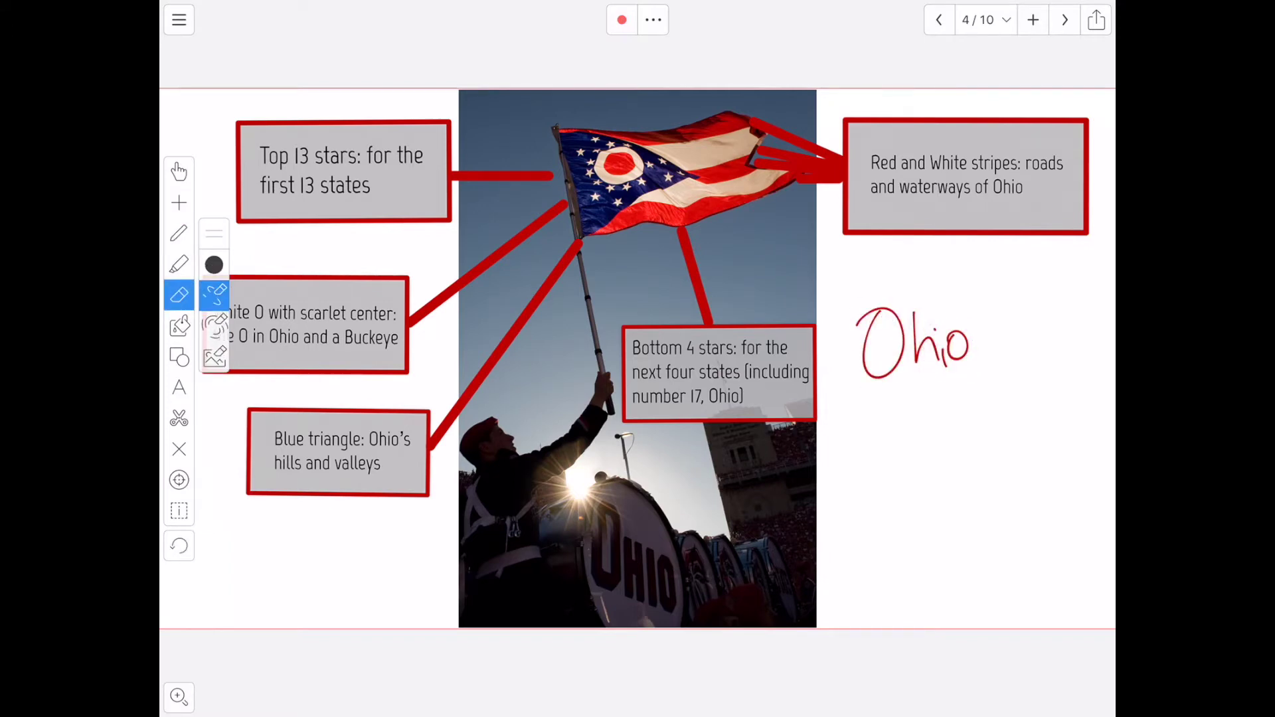
pyautogui.moveTo(861, 359); pyautogui.dragTo(972, 327)
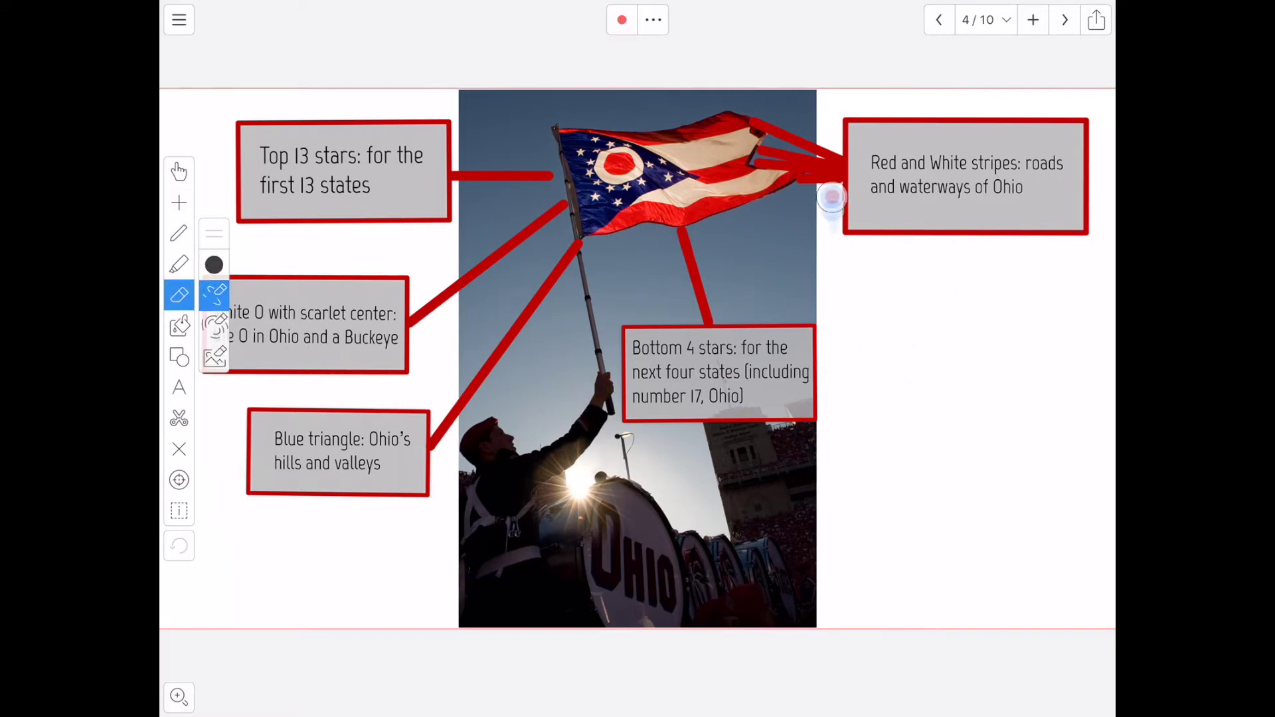
# Remove the stripes callout's connector lines and erase the flag tip at the photo's edge
pyautogui.click(215, 325)
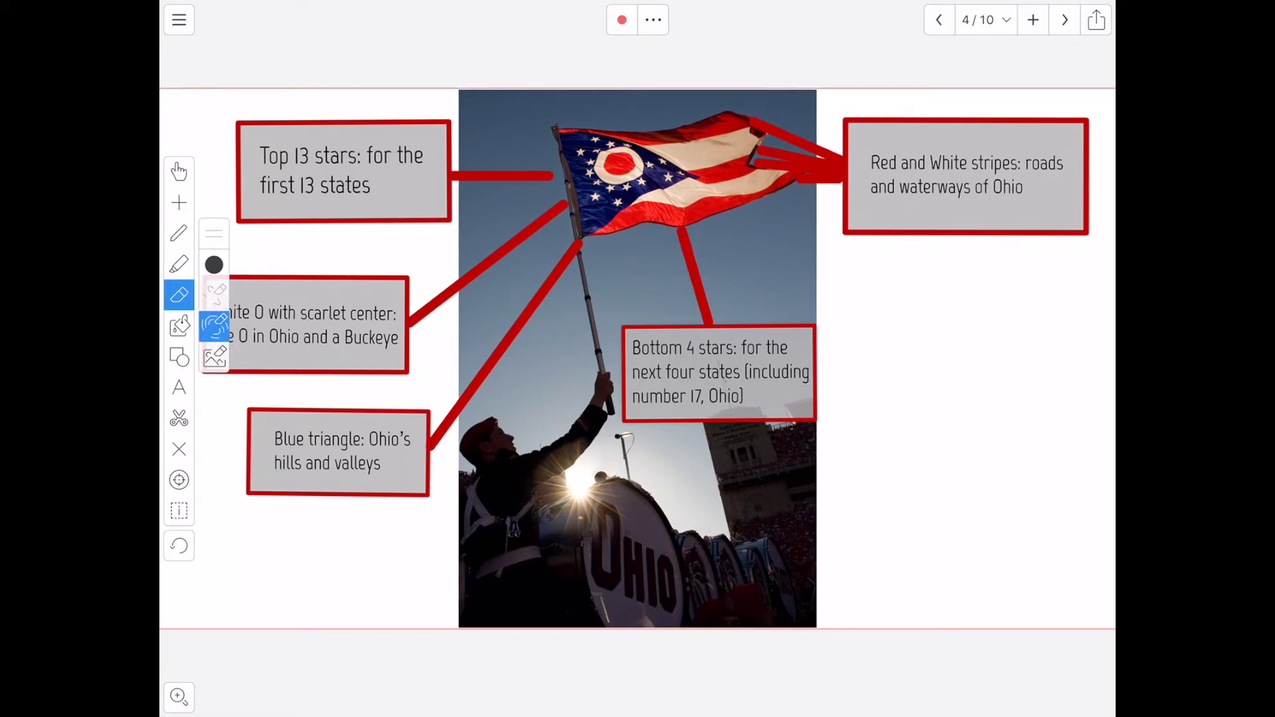
pyautogui.moveTo(828, 134)
pyautogui.mouseDown()
pyautogui.moveTo(838, 211)
pyautogui.moveTo(802, 184)
pyautogui.moveTo(767, 114)
pyautogui.mouseUp()
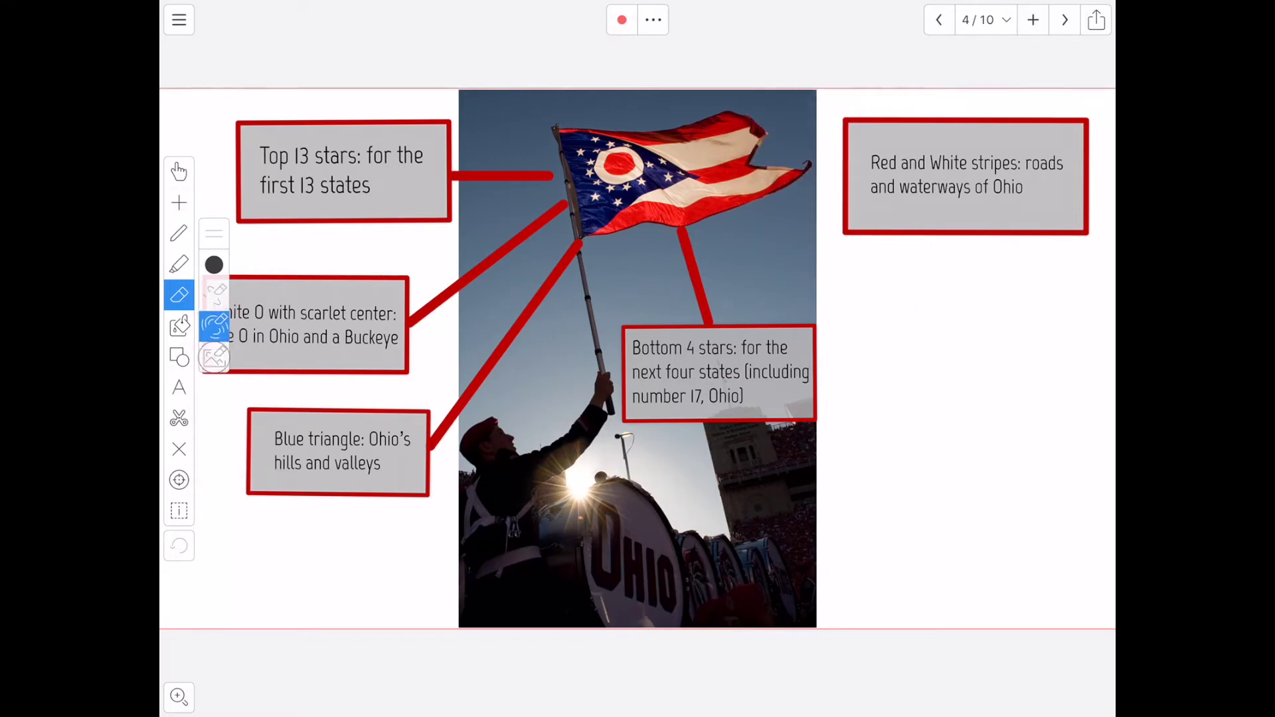
pyautogui.click(215, 357)
pyautogui.moveTo(834, 200)
pyautogui.mouseDown()
pyautogui.moveTo(807, 200)
pyautogui.moveTo(812, 110)
pyautogui.moveTo(827, 279)
pyautogui.mouseUp()
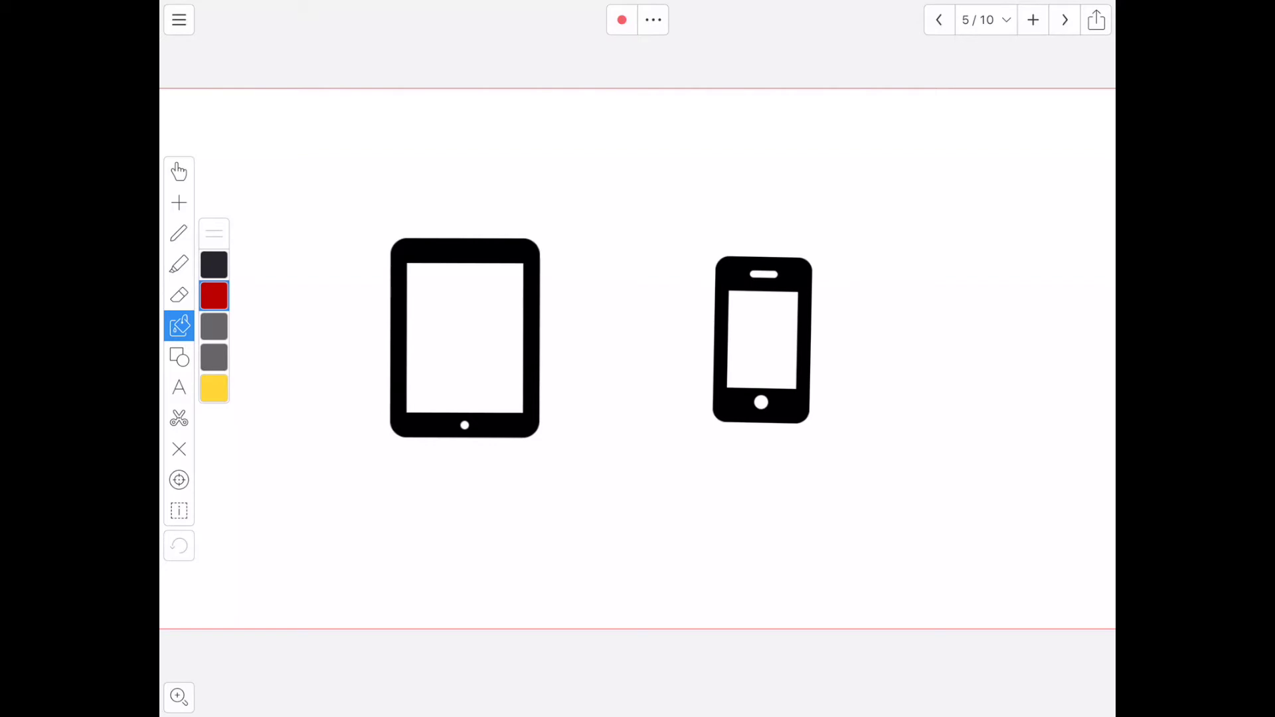
# Fill the tablet's screen red and its frame grey
pyautogui.click(214, 297)
pyautogui.click(639, 499)
pyautogui.click(467, 310)
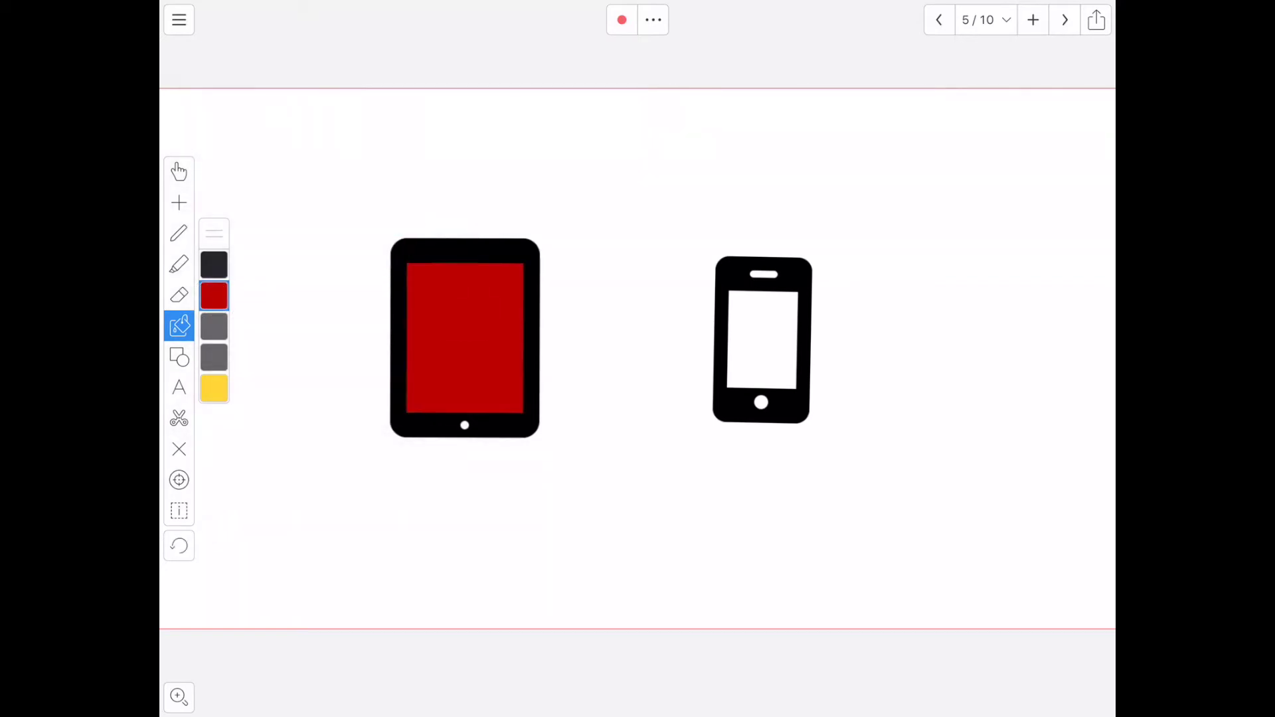
pyautogui.click(215, 325)
pyautogui.click(419, 249)
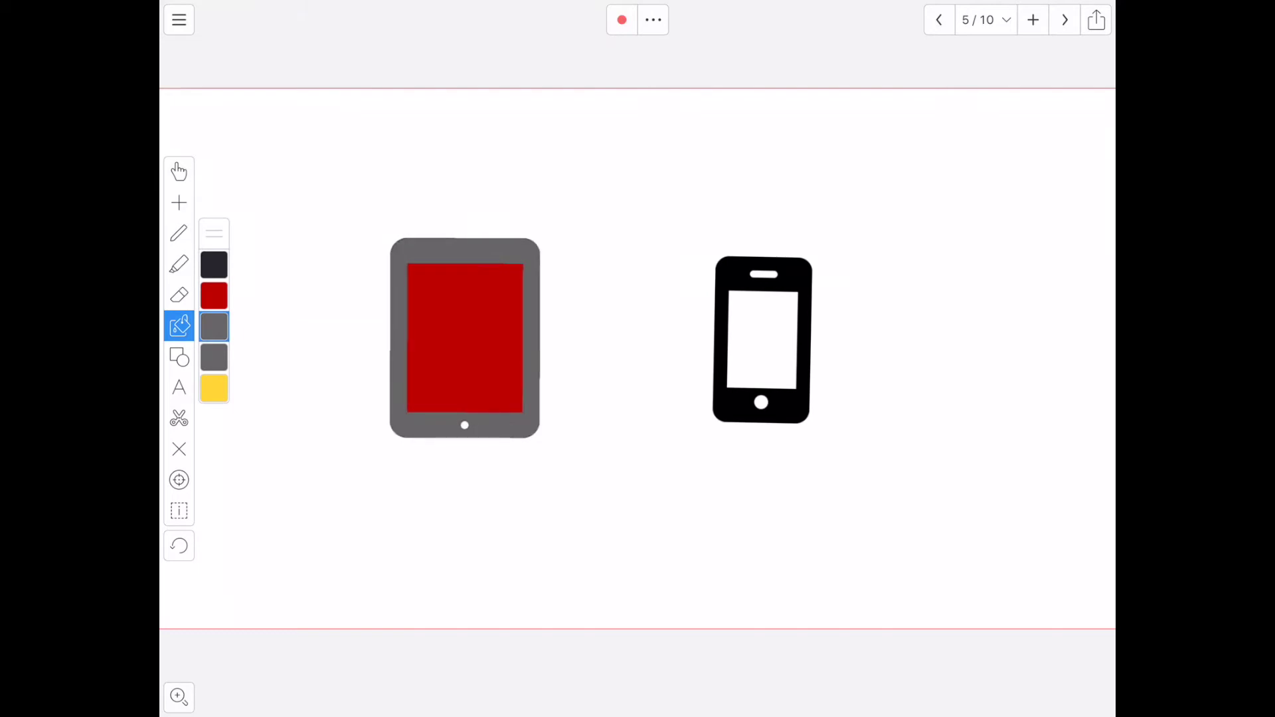
# Fill the phone's screen grey and its body red, then go to slide 6
pyautogui.click(762, 339)
pyautogui.click(214, 296)
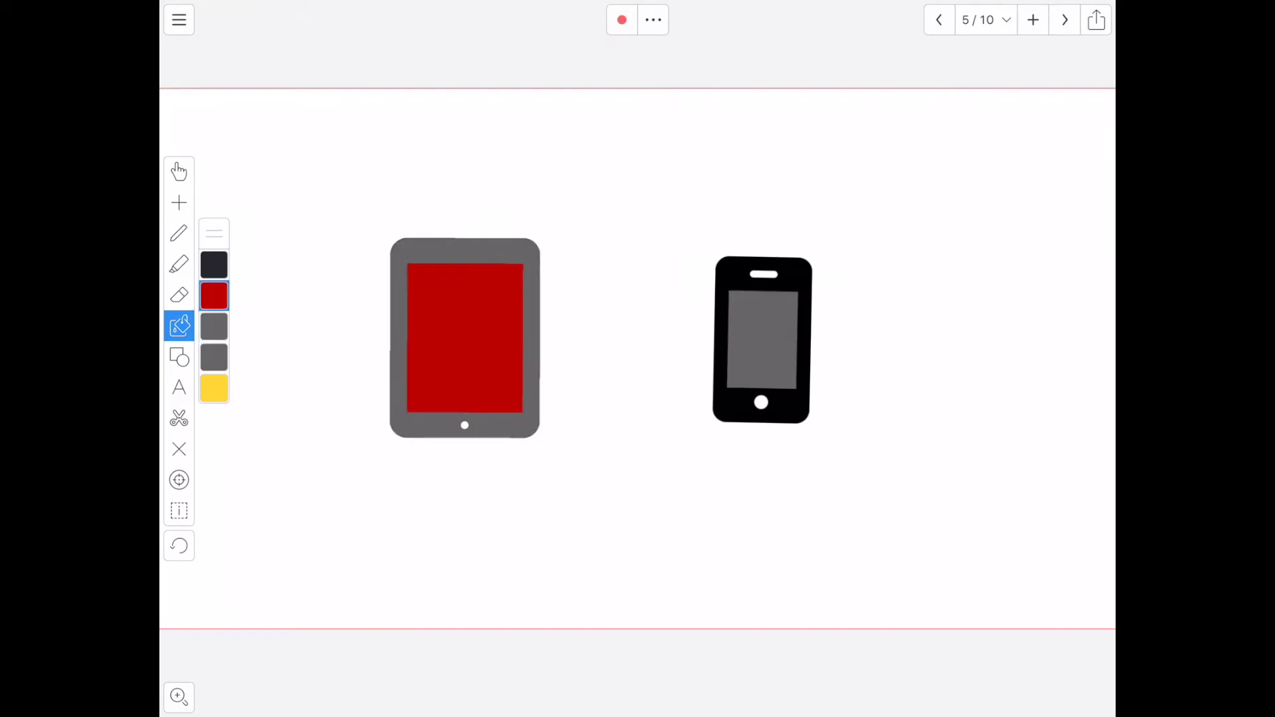
pyautogui.click(727, 269)
pyautogui.click(1064, 18)
pyautogui.click(179, 358)
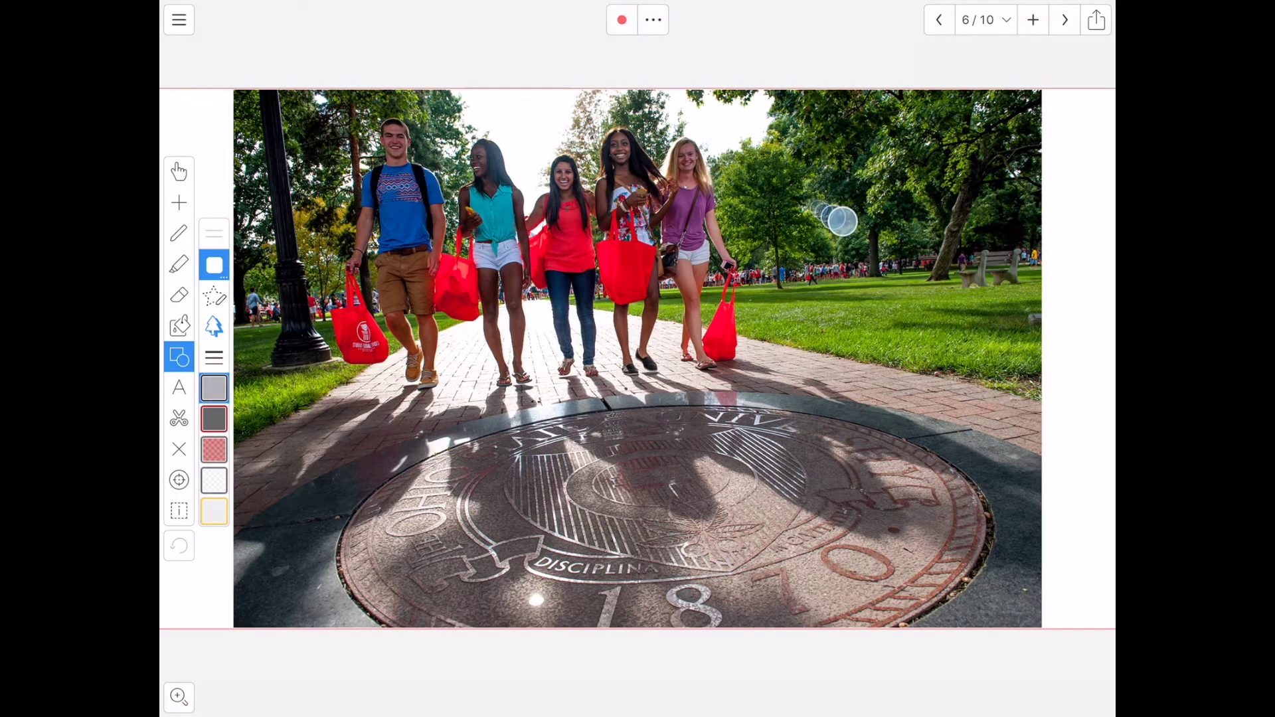
# Draw a grey rounded rectangle on the photo and label it 'The Seal'
pyautogui.moveTo(810, 198); pyautogui.dragTo(1015, 286)
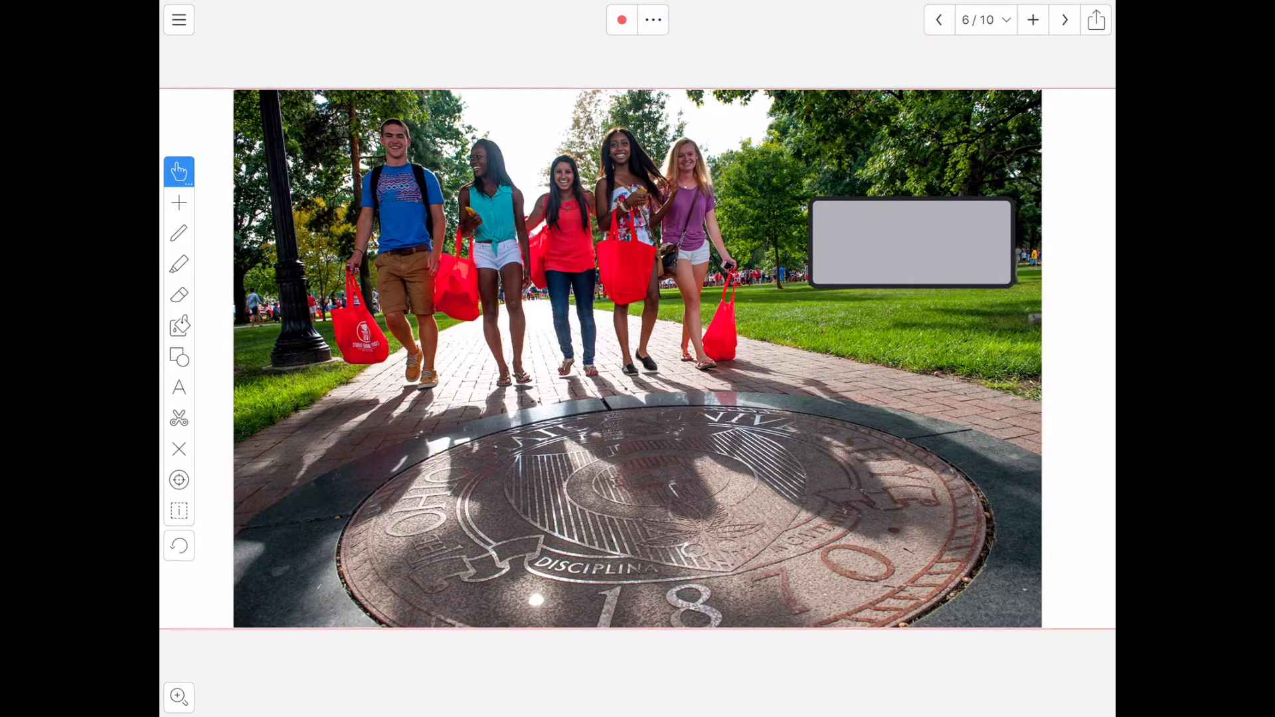
pyautogui.moveTo(961, 244); pyautogui.dragTo(956, 323)
pyautogui.click(179, 388)
pyautogui.click(888, 322)
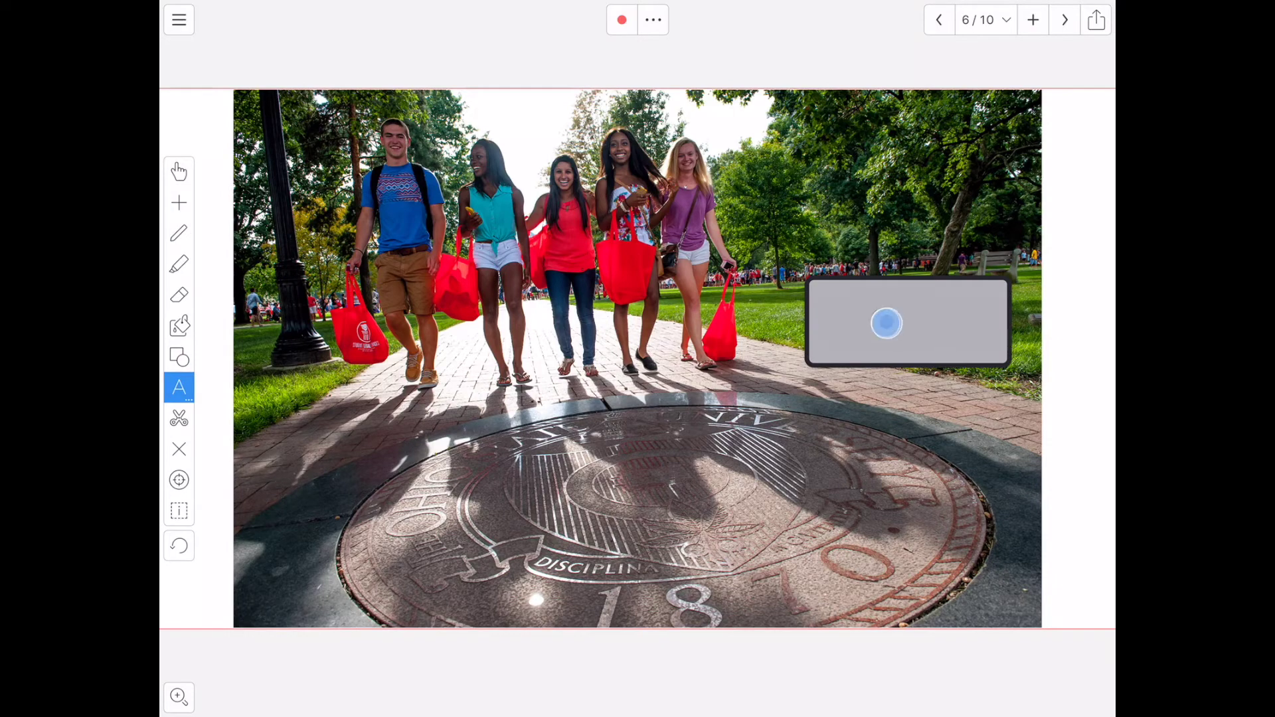
pyautogui.write('The Seal')
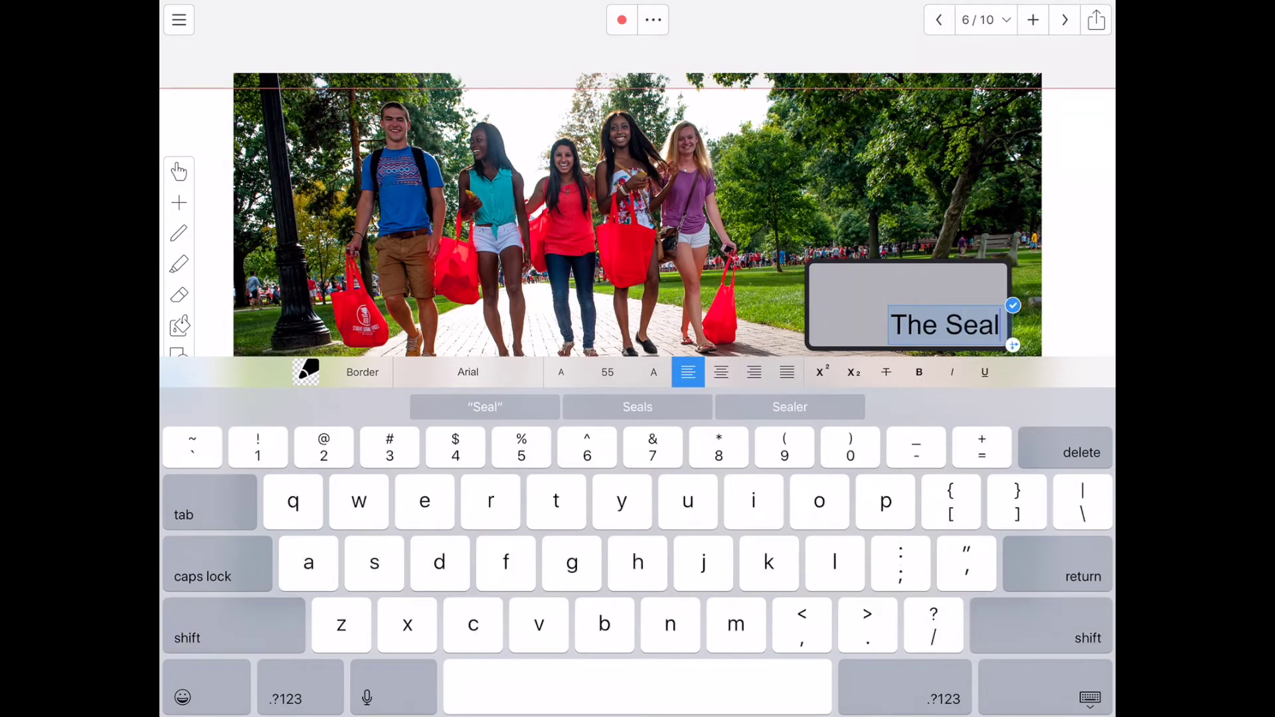
pyautogui.click(1091, 698)
# On slide 7, add a 'Graduation' text box and select the word
pyautogui.click(1065, 20)
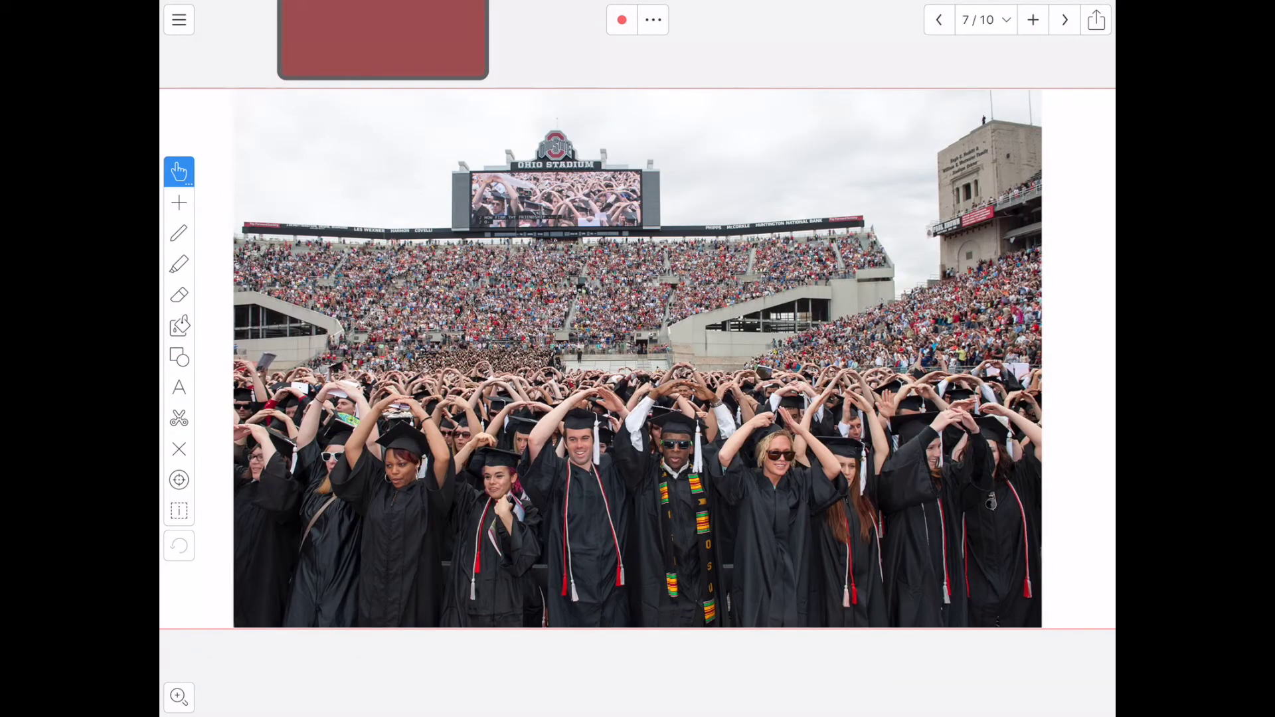
pyautogui.click(178, 387)
pyautogui.click(757, 180)
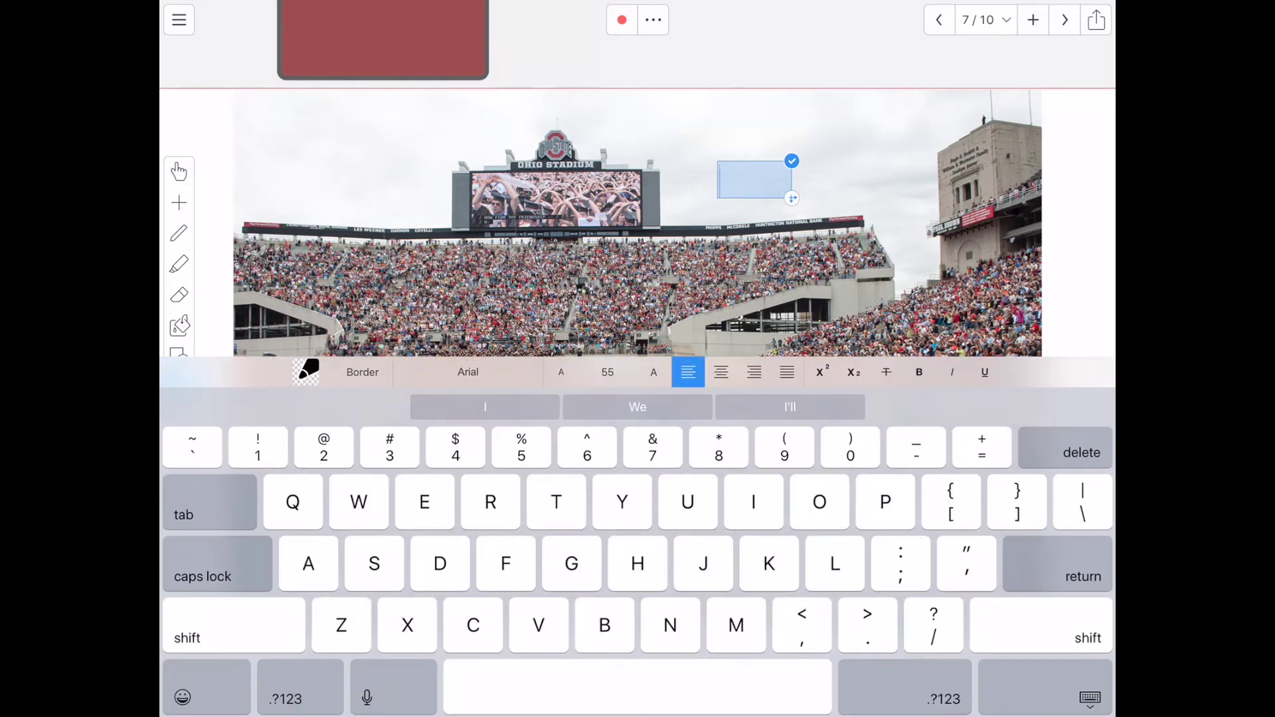
pyautogui.write('Grad')
pyautogui.click(790, 407)
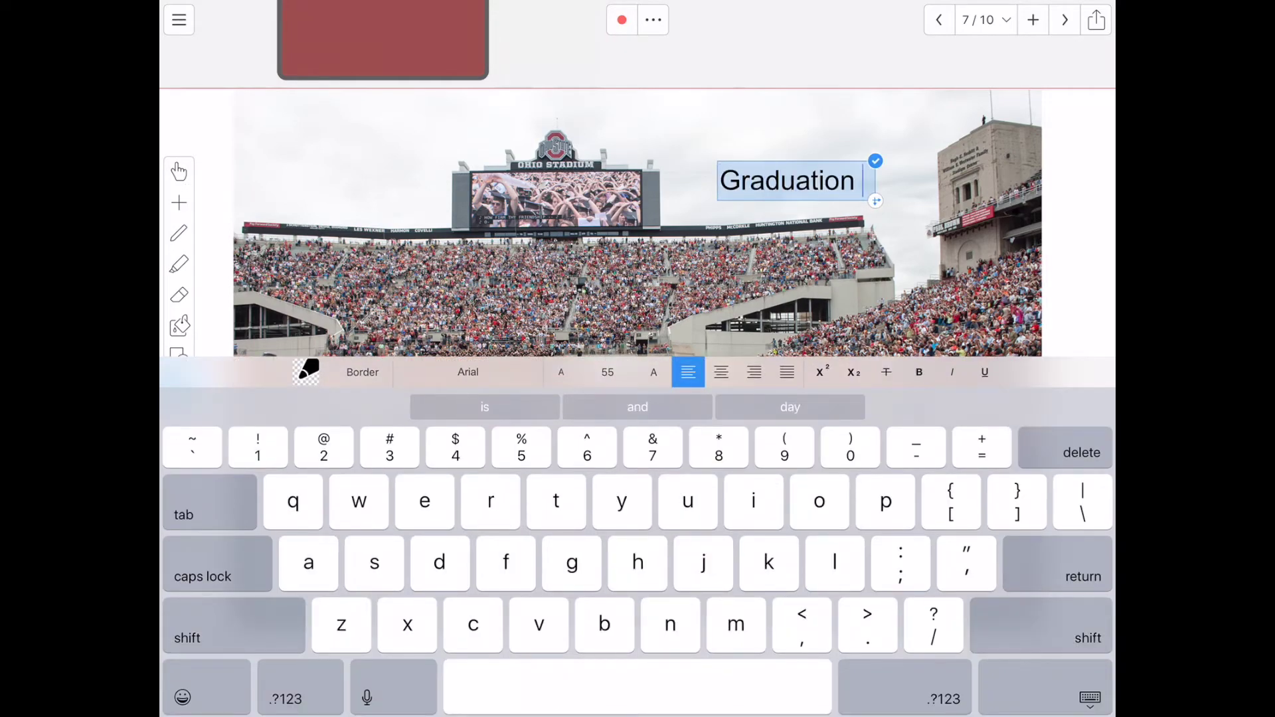
pyautogui.click(1090, 698)
pyautogui.click(788, 166)
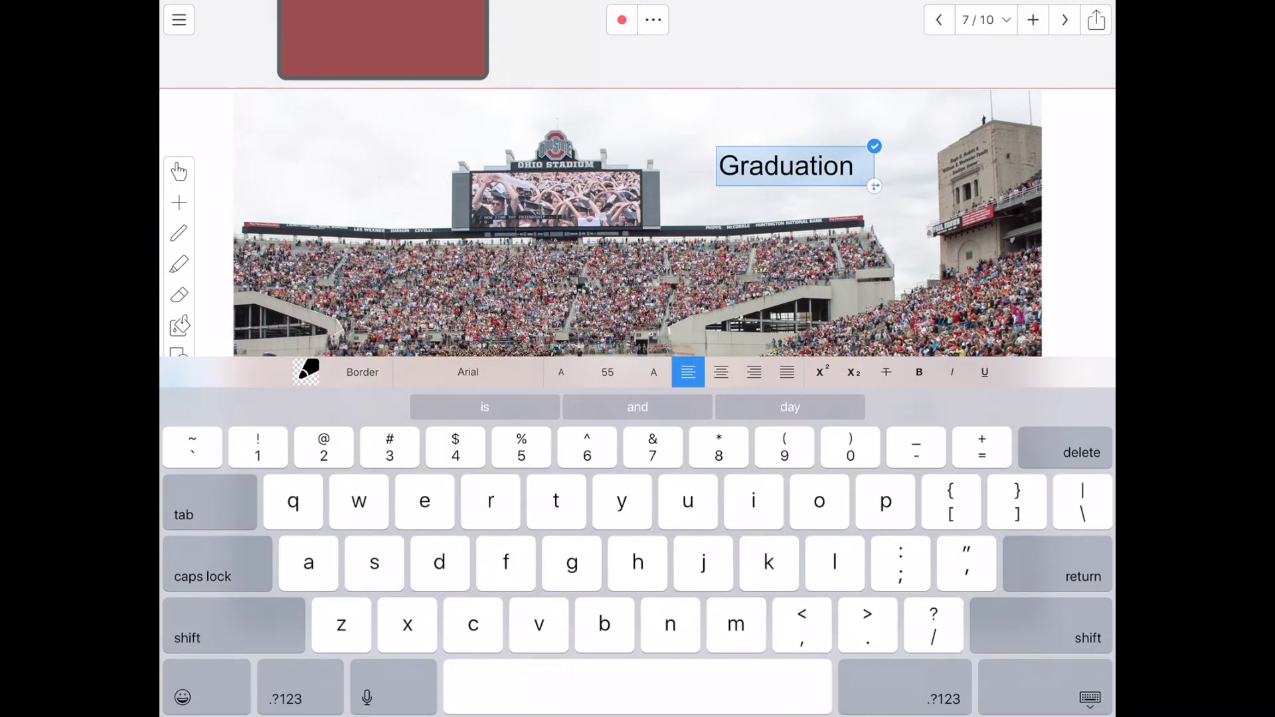
pyautogui.doubleClick(787, 166)
# Try red and dark grey title colours and browse the font lists, keeping Arial
pyautogui.click(307, 372)
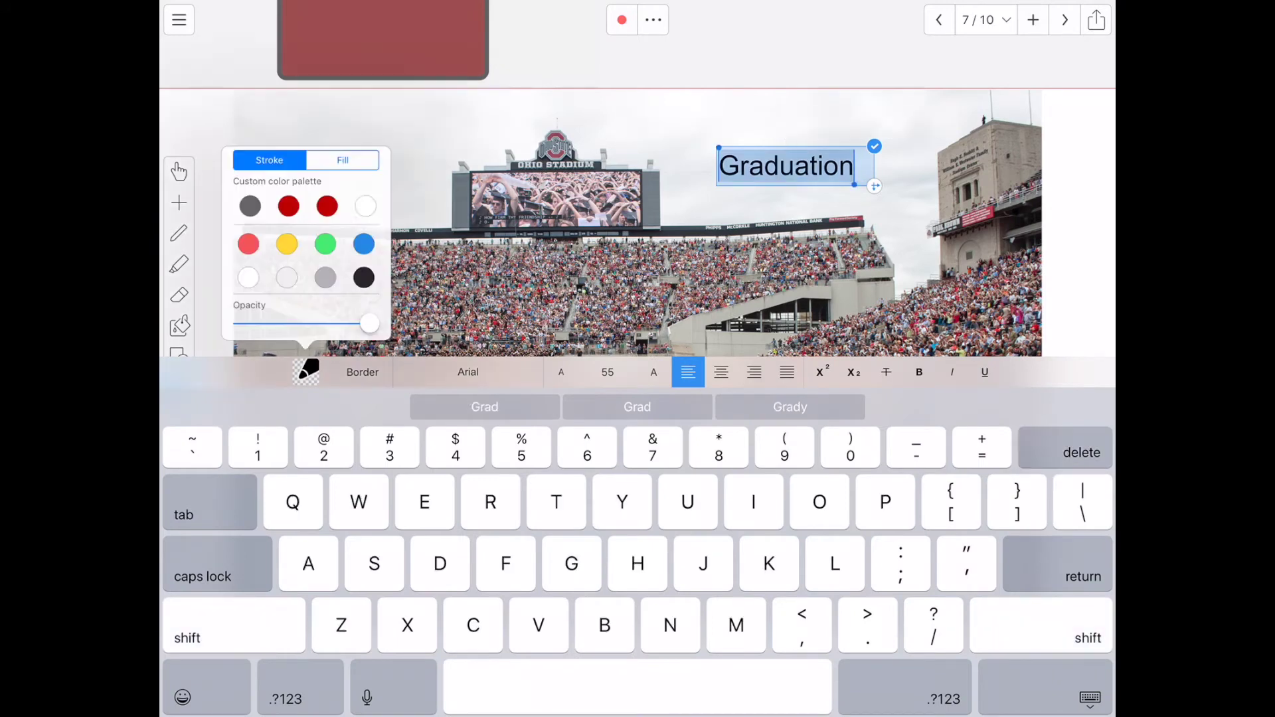
pyautogui.click(248, 206)
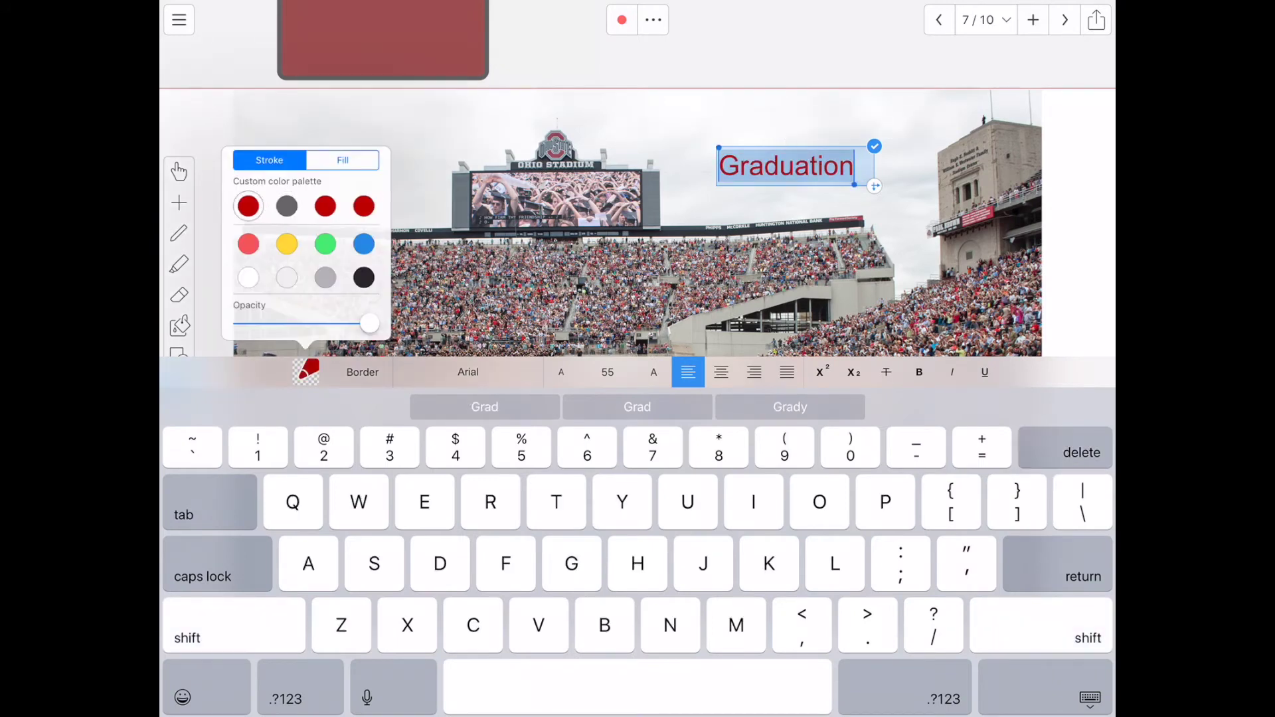
pyautogui.click(364, 278)
pyautogui.click(638, 249)
pyautogui.click(361, 372)
pyautogui.click(361, 371)
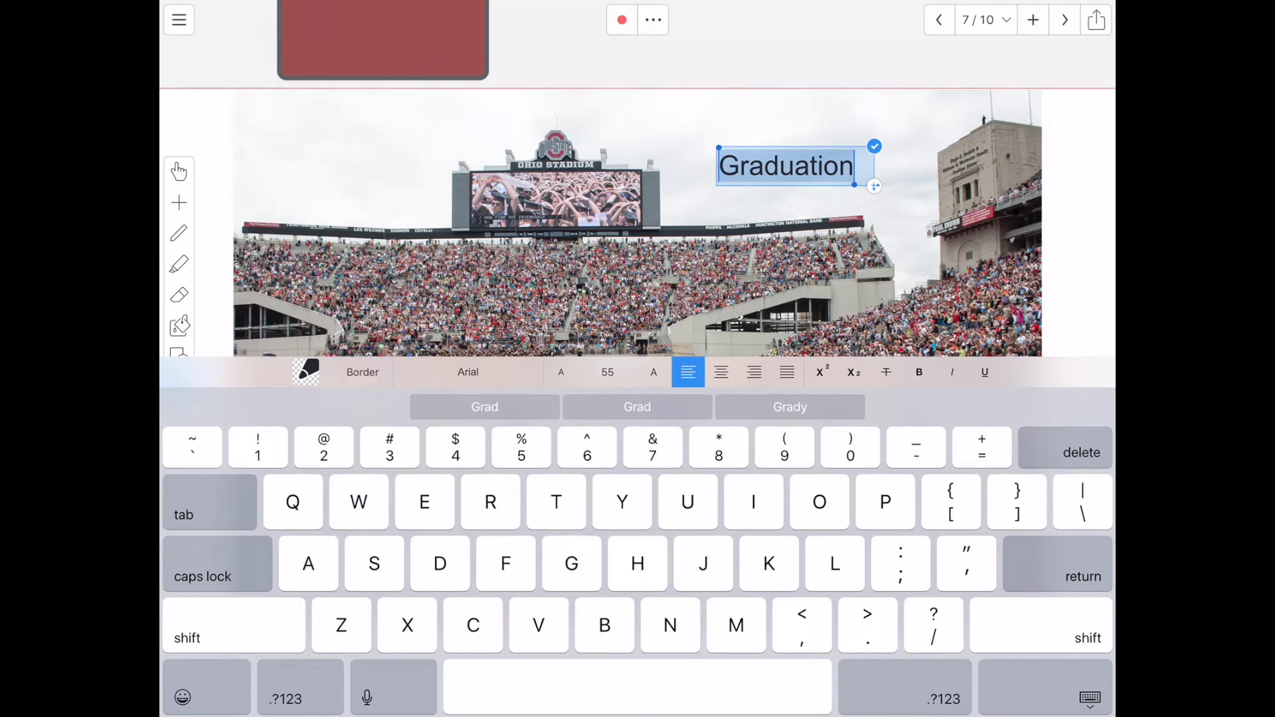
pyautogui.click(468, 371)
pyautogui.scroll(3, 469, 230)
pyautogui.click(507, 108)
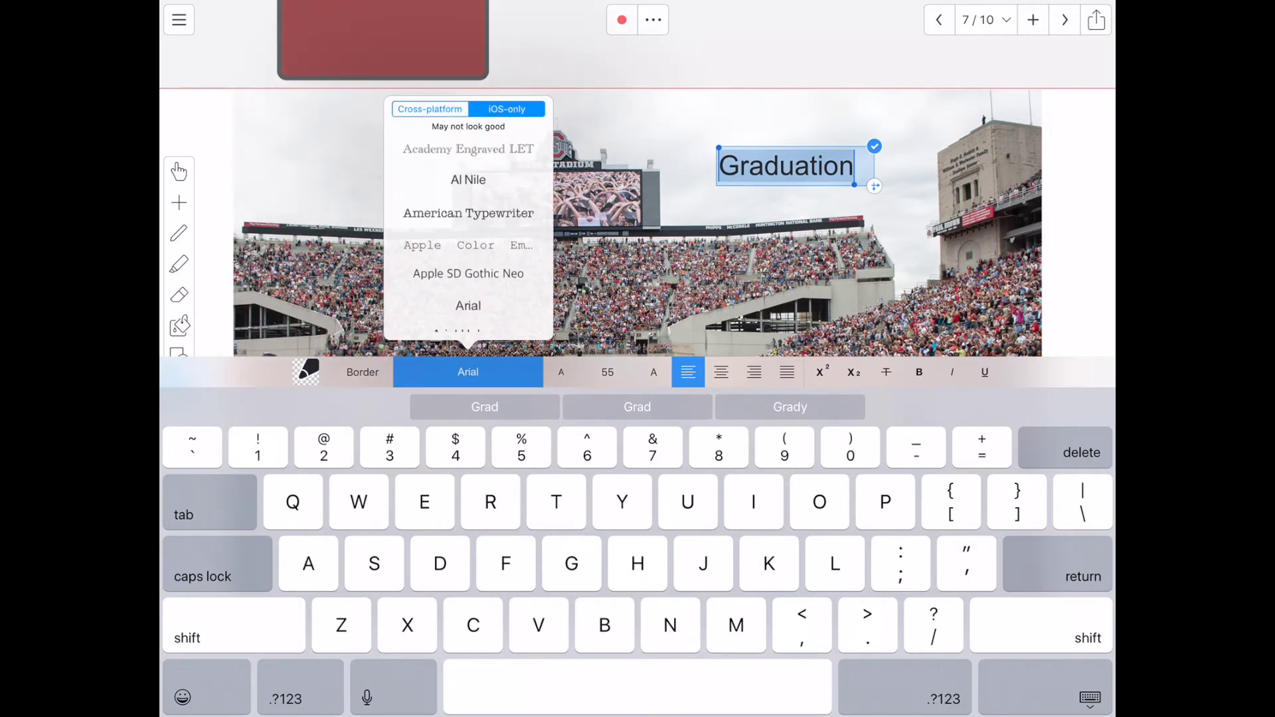
pyautogui.click(606, 372)
# Make 'Graduation' 65pt, centred and bold, place the red box behind it, and continue
pyautogui.click(607, 371)
pyautogui.click(721, 372)
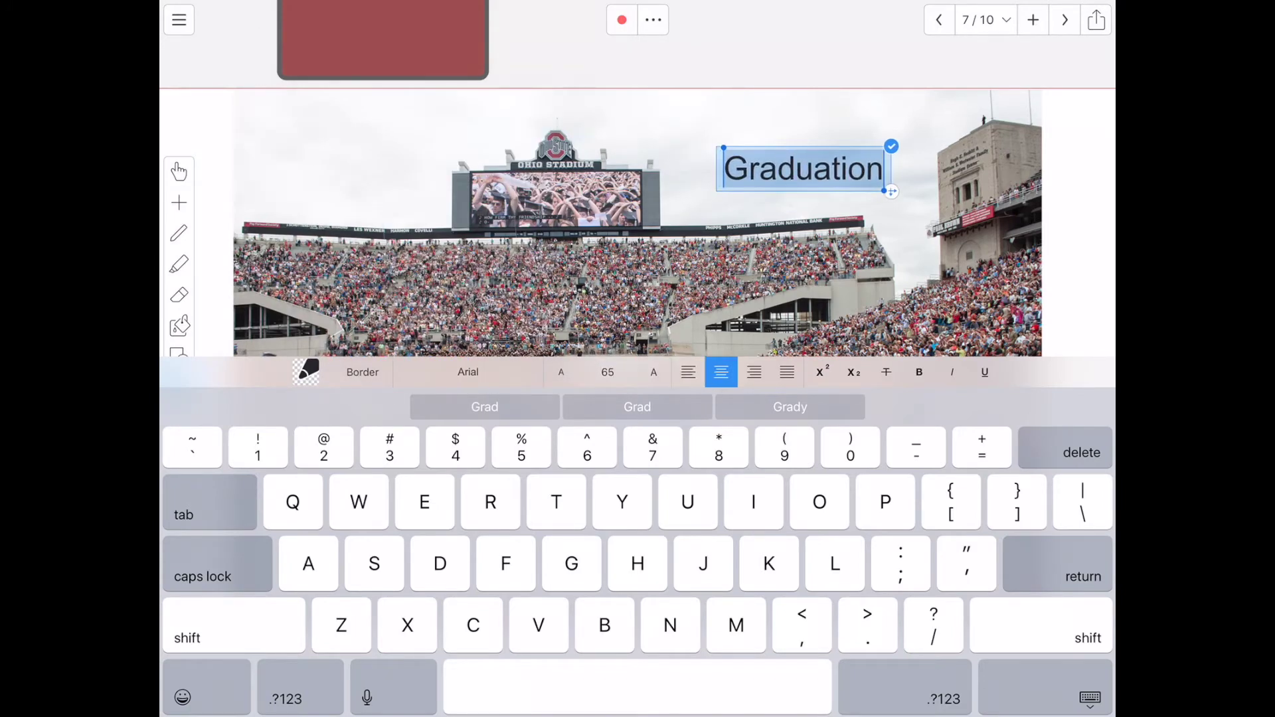
pyautogui.click(919, 372)
pyautogui.click(952, 372)
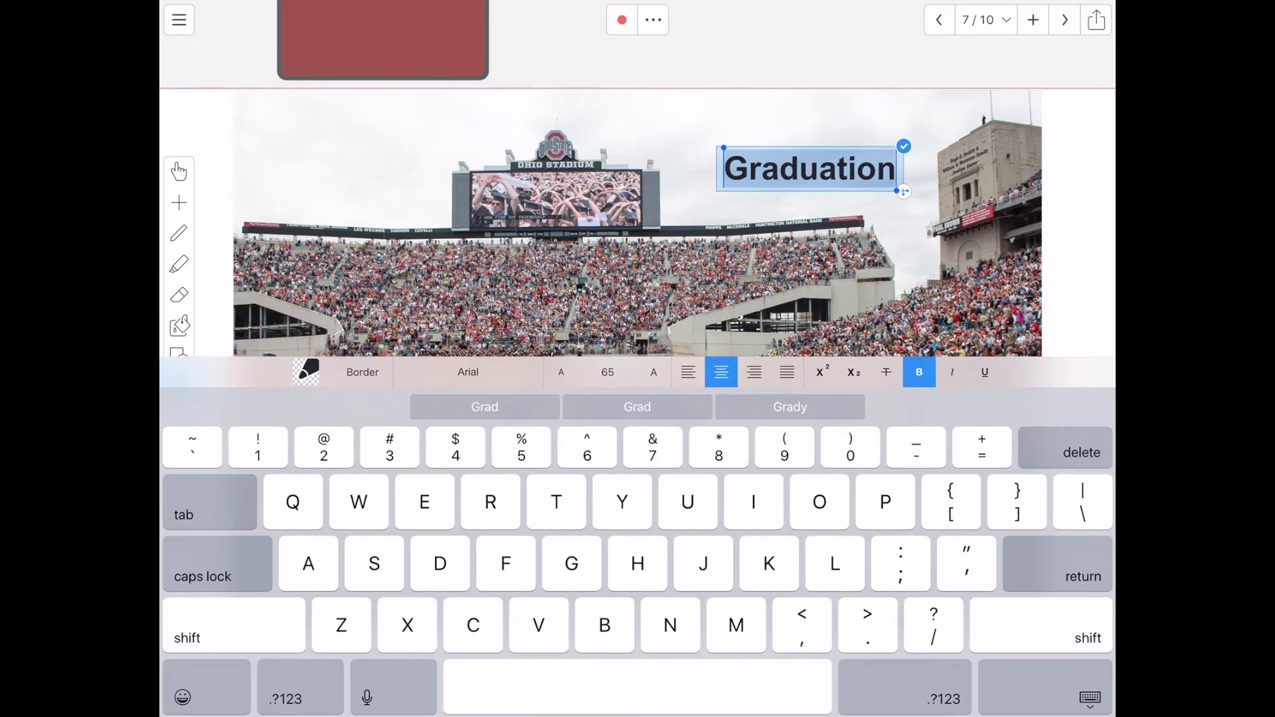
pyautogui.click(598, 499)
pyautogui.moveTo(449, 45); pyautogui.dragTo(880, 174)
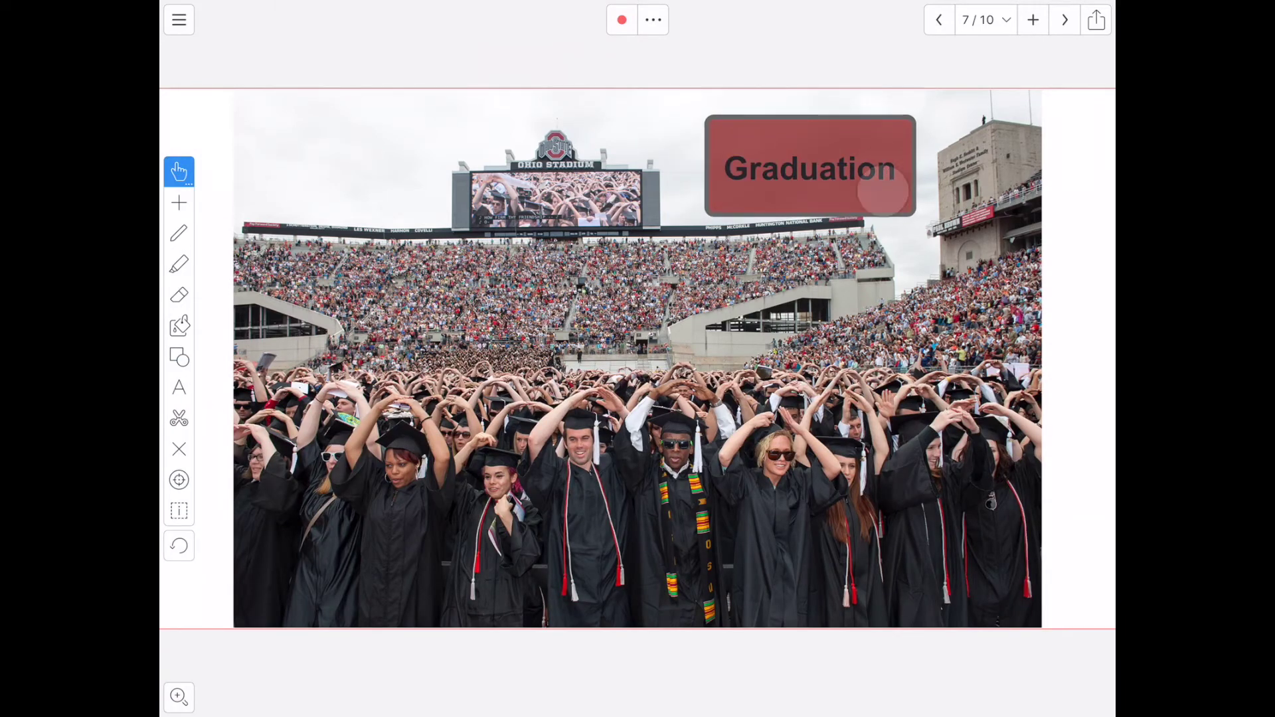
pyautogui.click(1064, 20)
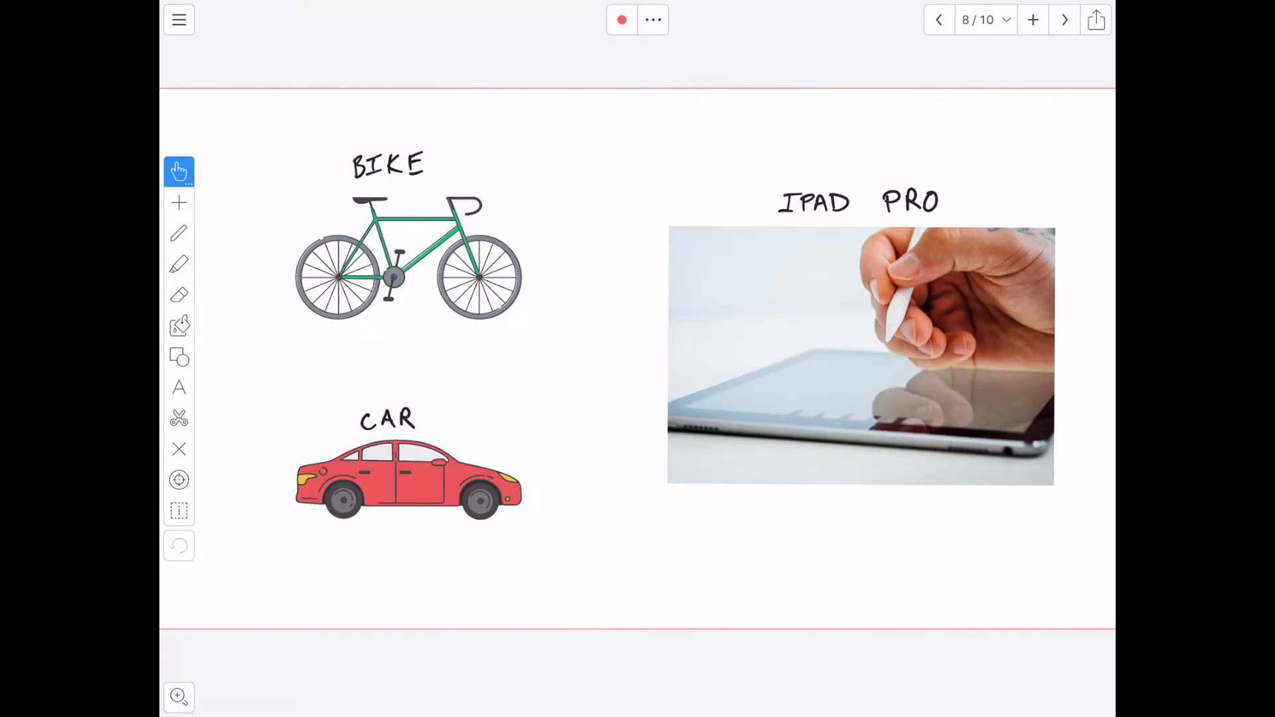
# Lasso the car and its label, then place the copy right of the original
pyautogui.click(180, 418)
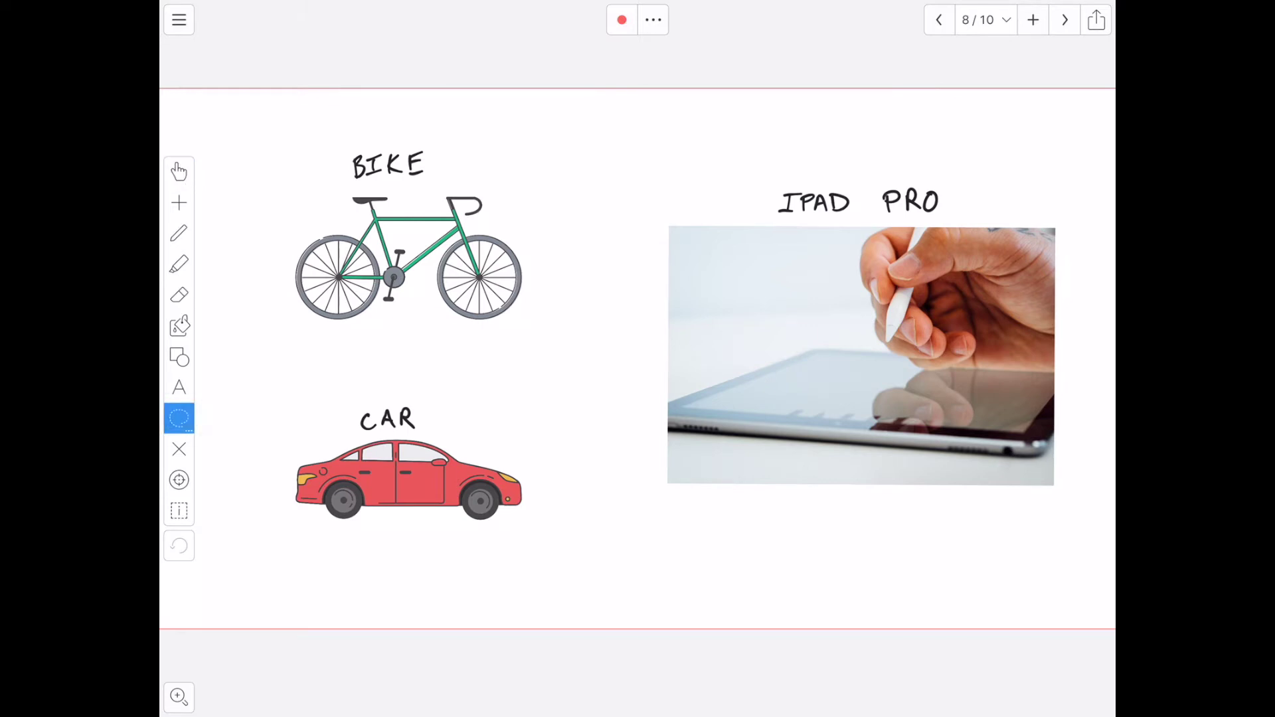
pyautogui.moveTo(369, 389); pyautogui.dragTo(374, 390)
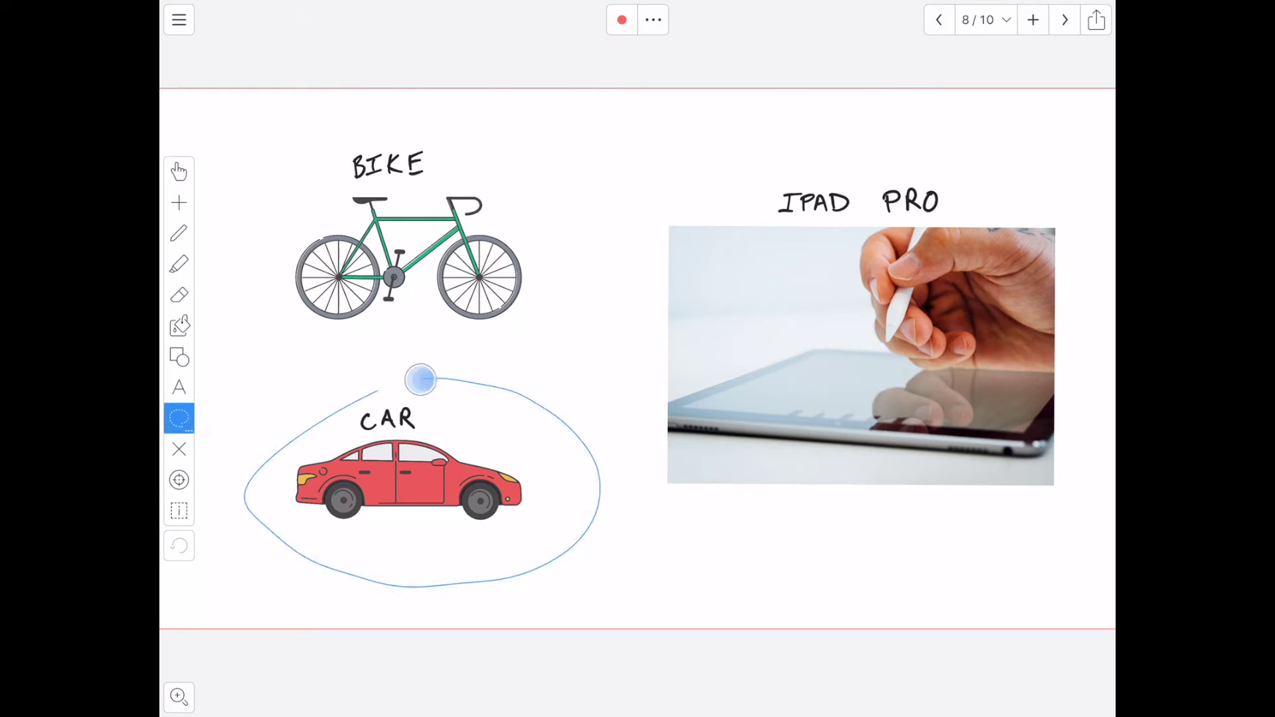
pyautogui.moveTo(453, 506)
pyautogui.mouseDown()
pyautogui.moveTo(686, 575)
pyautogui.moveTo(663, 488)
pyautogui.mouseUp()
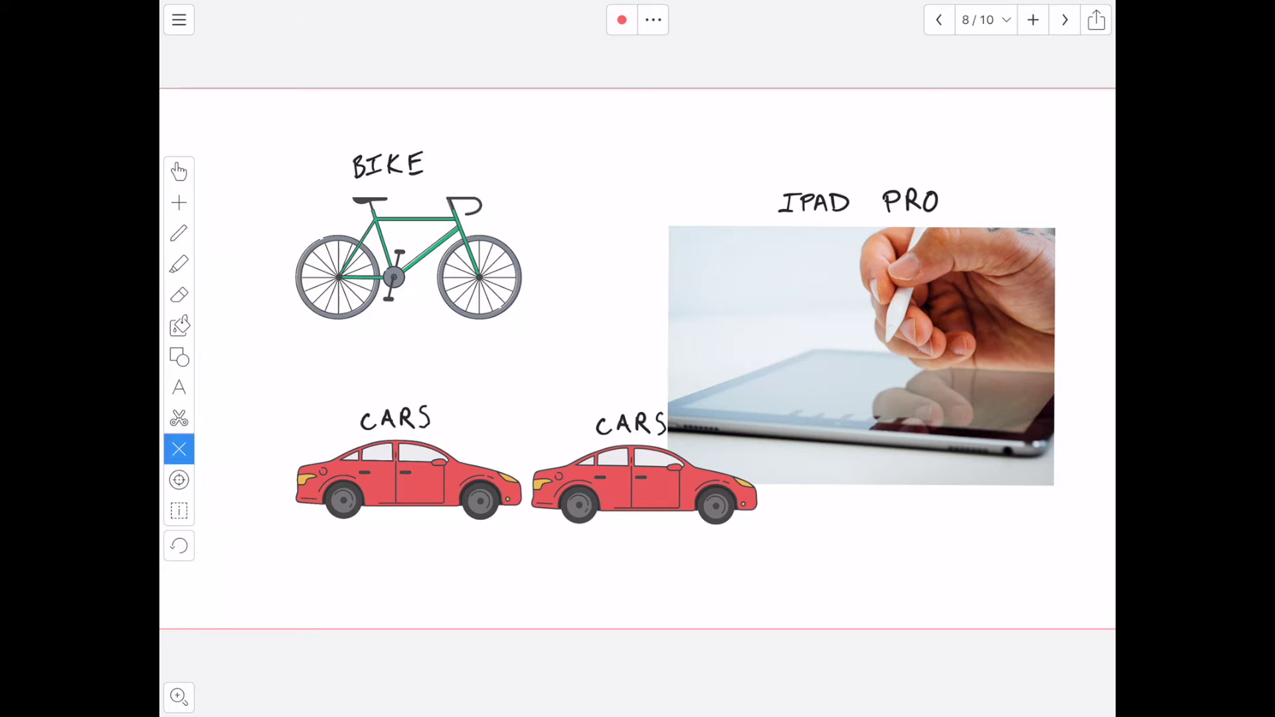
# Delete the first car, the IPAD PRO handwriting and the leftover CARS label
pyautogui.moveTo(354, 154); pyautogui.dragTo(425, 429)
pyautogui.click(408, 483)
pyautogui.click(526, 439)
pyautogui.click(867, 200)
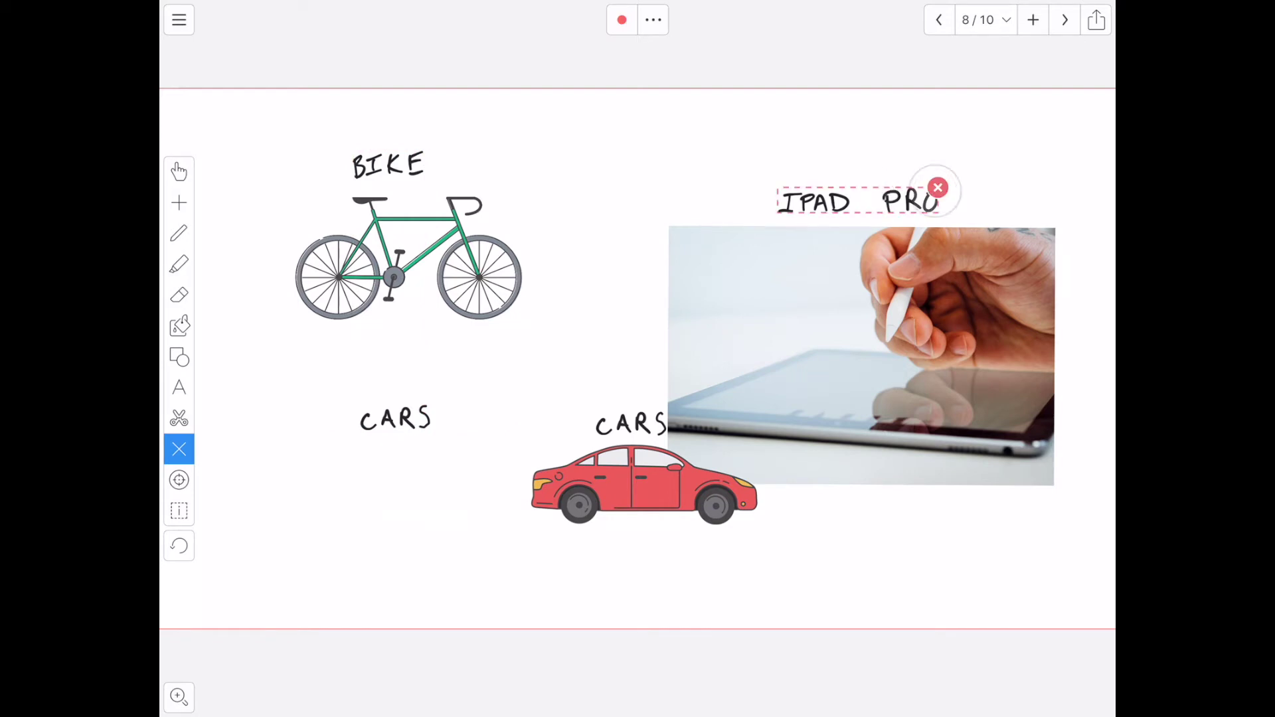
pyautogui.click(937, 184)
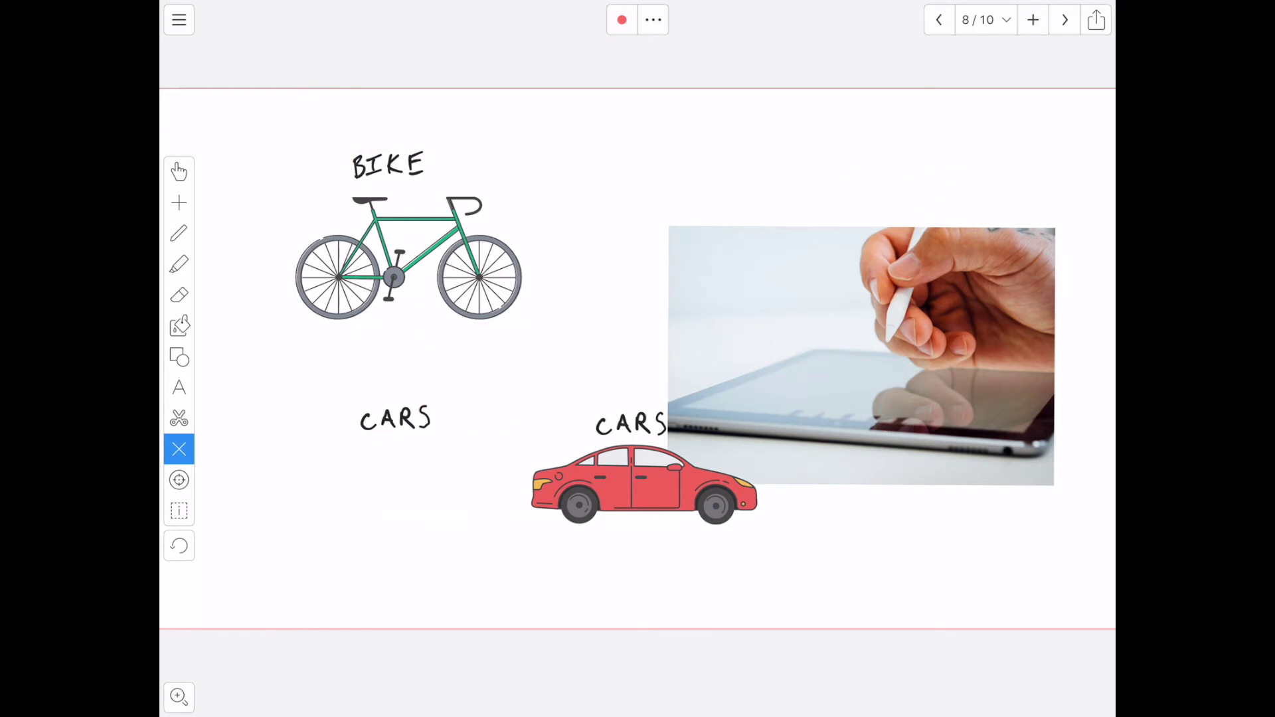
pyautogui.click(179, 171)
pyautogui.click(178, 480)
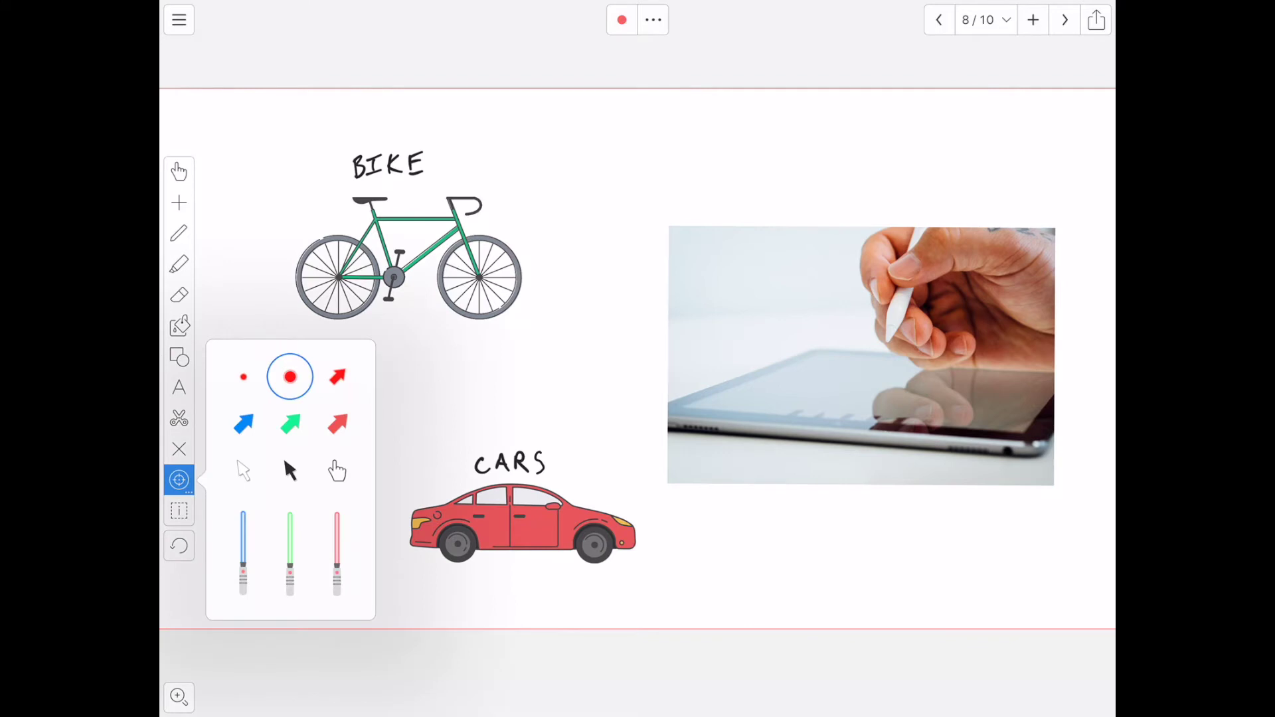
# Choose the hand style for the laser pointer, then select the car with its CARS label
pyautogui.click(336, 471)
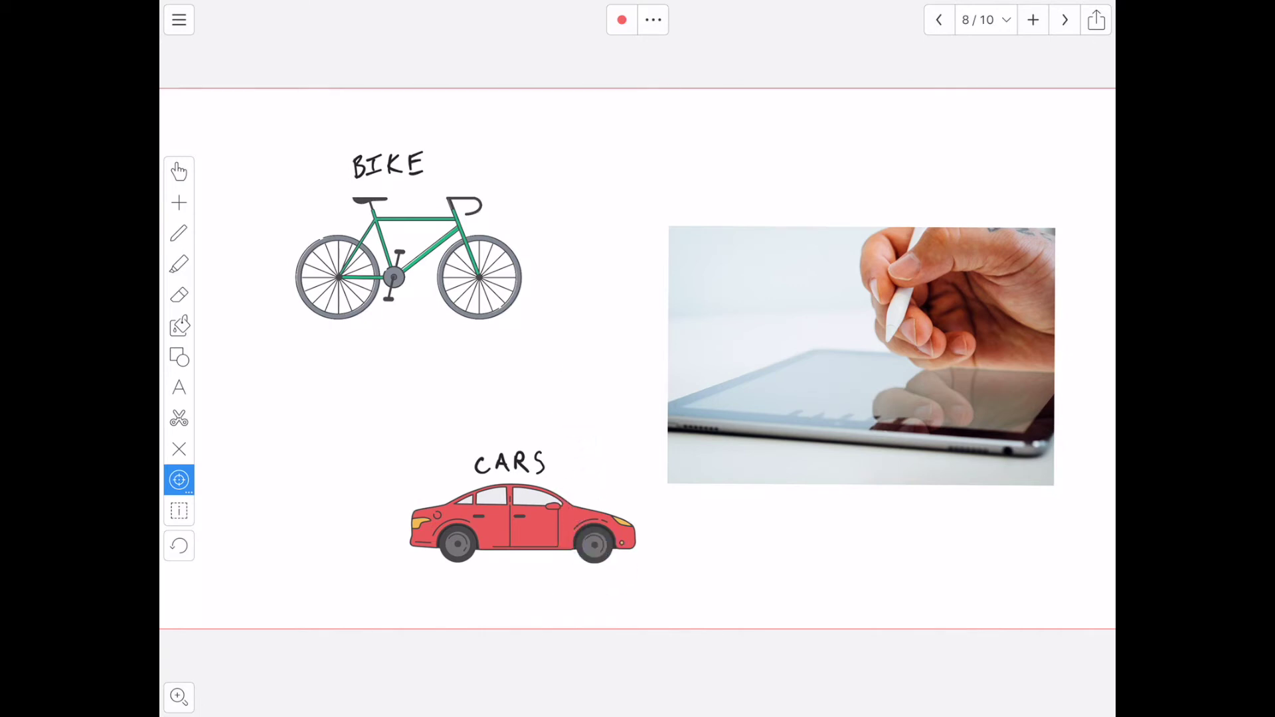
pyautogui.click(178, 511)
pyautogui.click(522, 508)
# Flip the car picture left/right and back, then browse the Arrange options
pyautogui.click(636, 84)
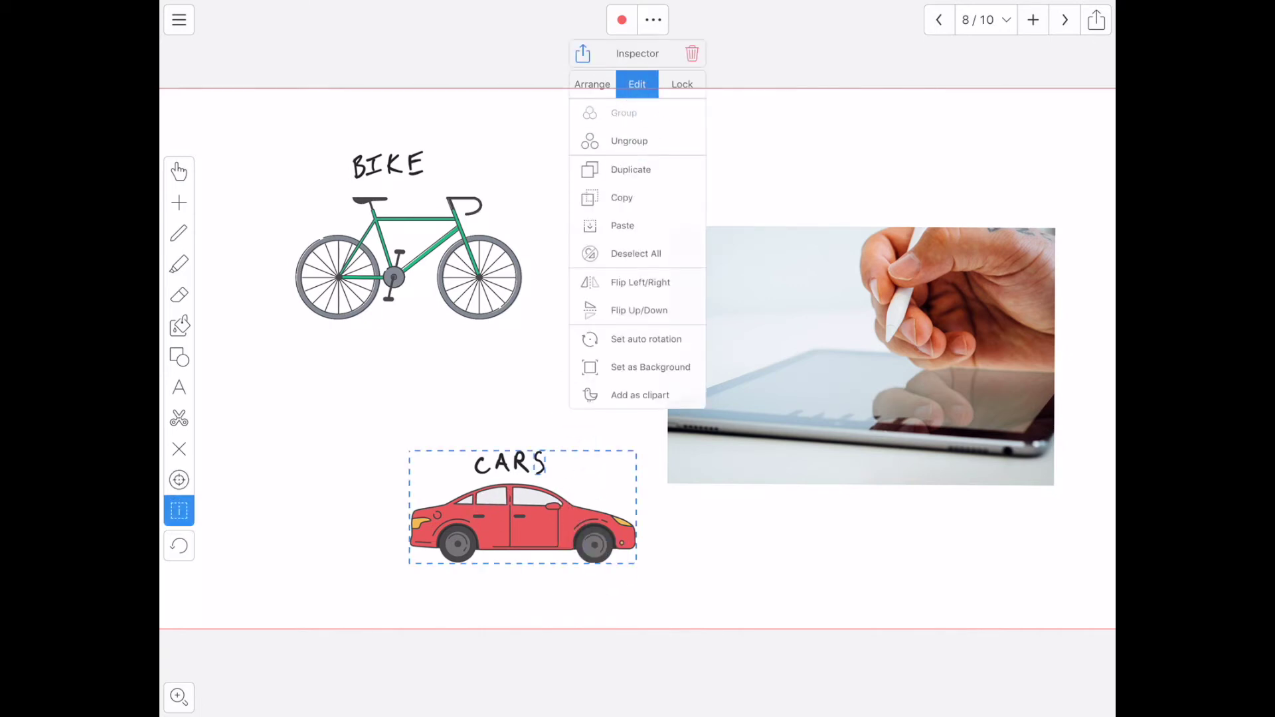
pyautogui.click(640, 282)
pyautogui.click(639, 283)
pyautogui.click(591, 85)
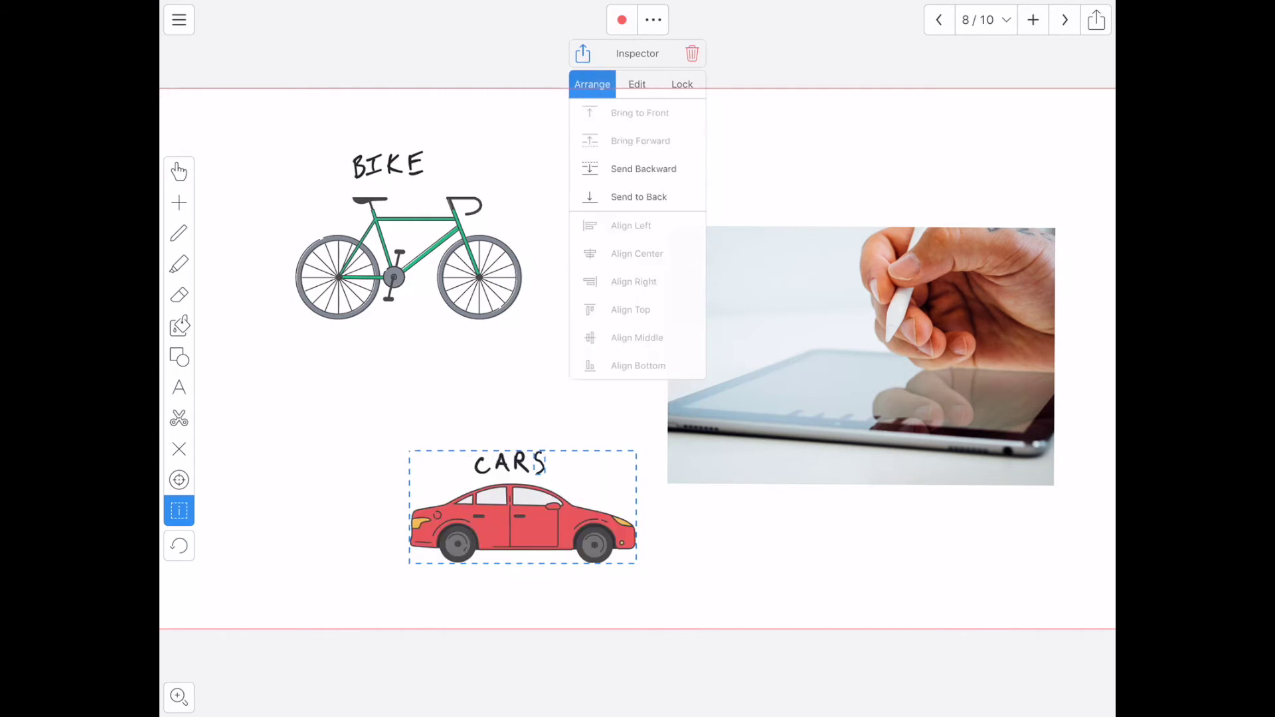
# Lock the car picture from the Lock options
pyautogui.click(683, 84)
pyautogui.click(682, 84)
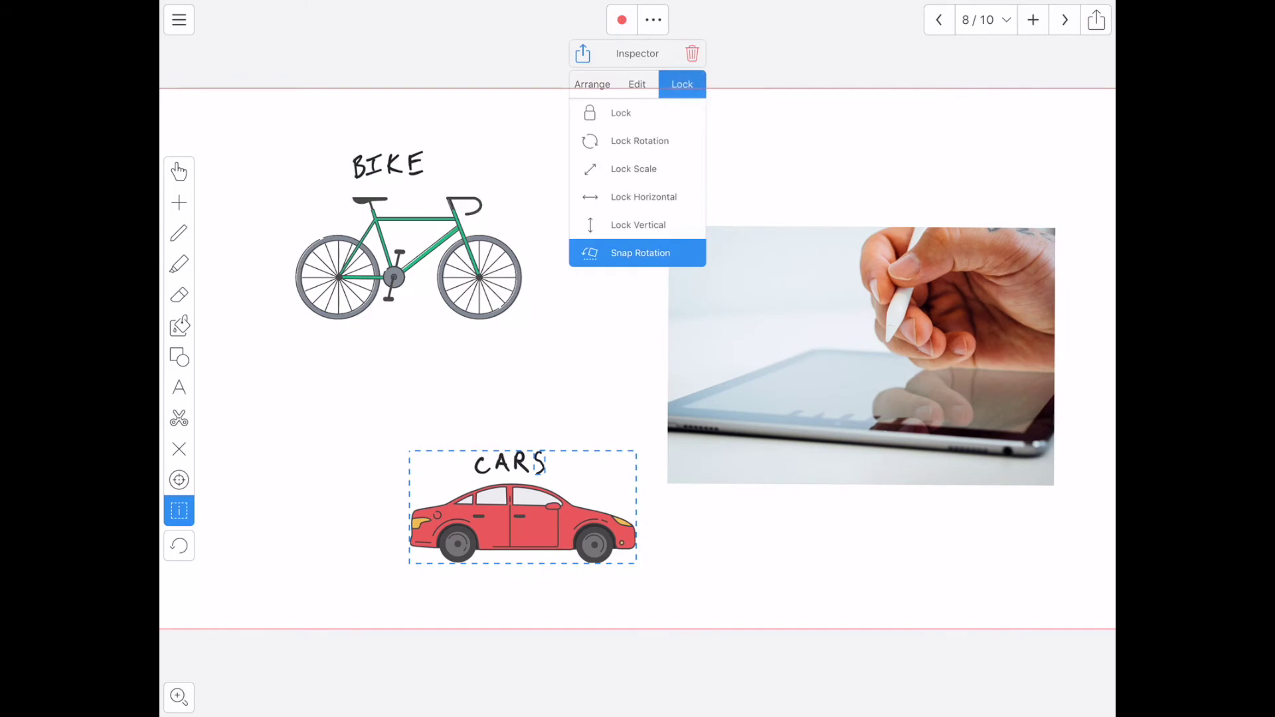
pyautogui.click(621, 113)
pyautogui.click(578, 498)
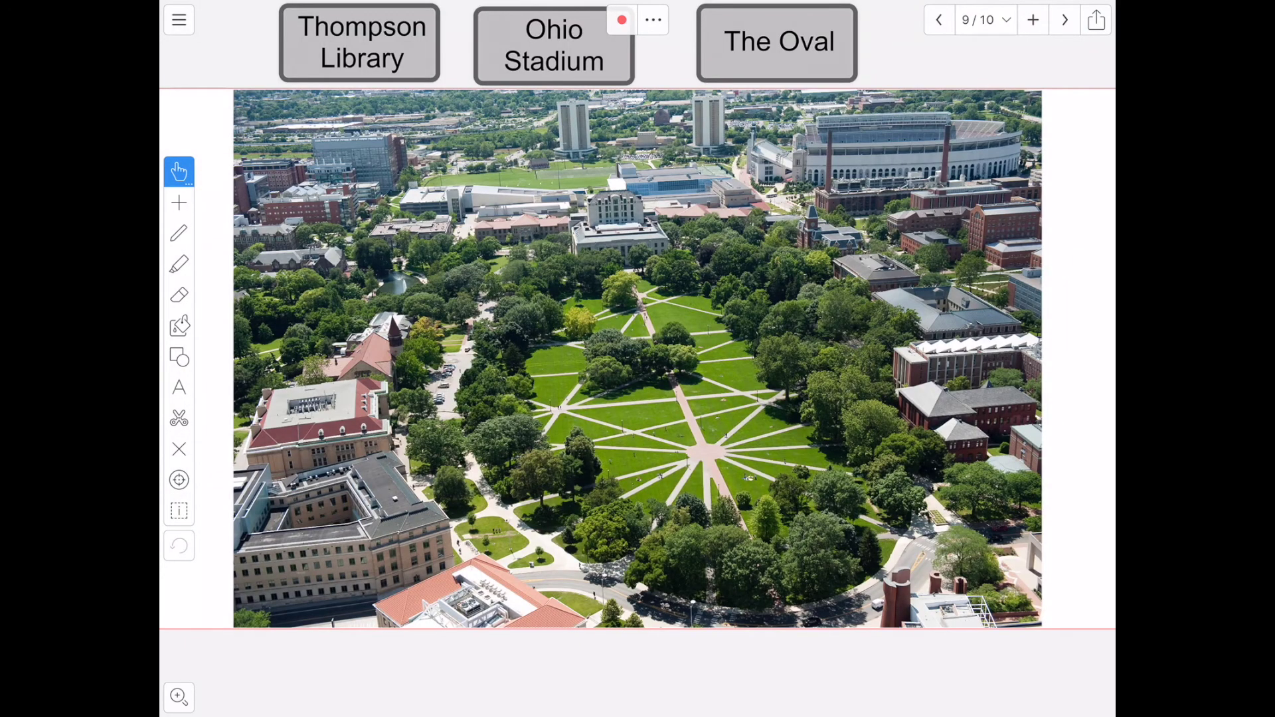
# Record The Oval, Ohio Stadium and Thompson Library labels moving onto their landmarks, then pause
pyautogui.click(622, 20)
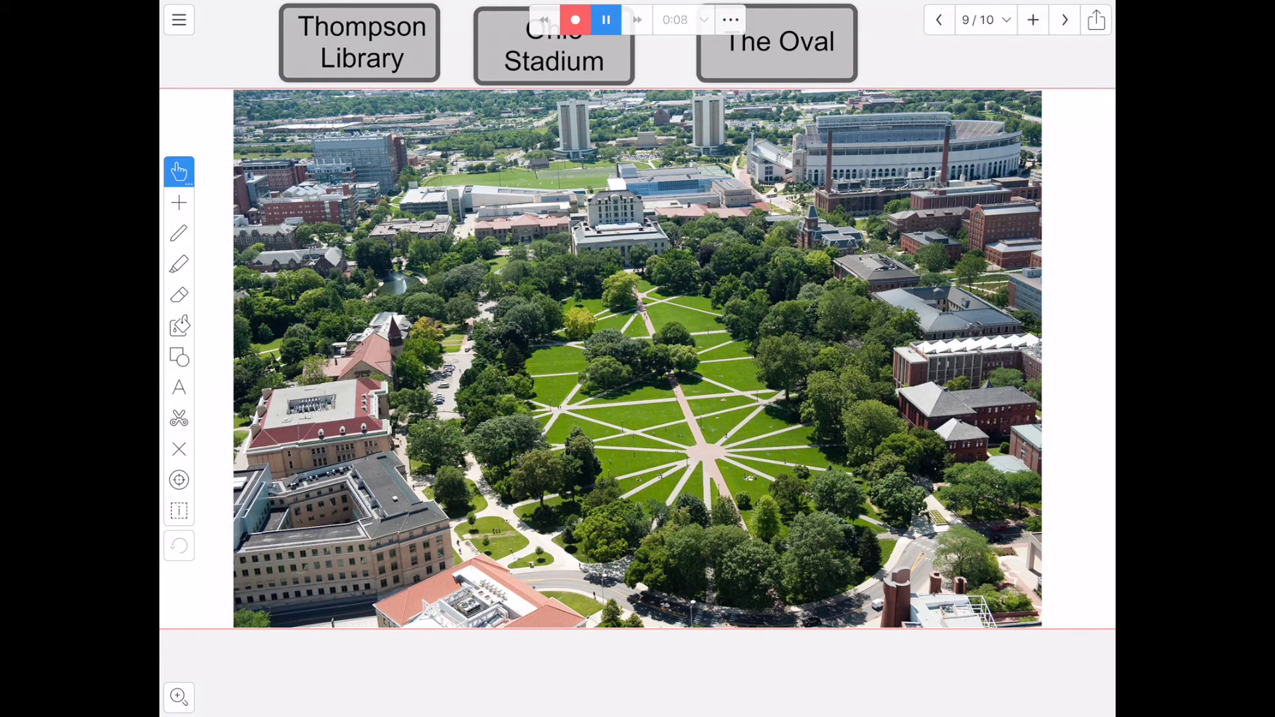
pyautogui.moveTo(777, 42); pyautogui.dragTo(706, 547)
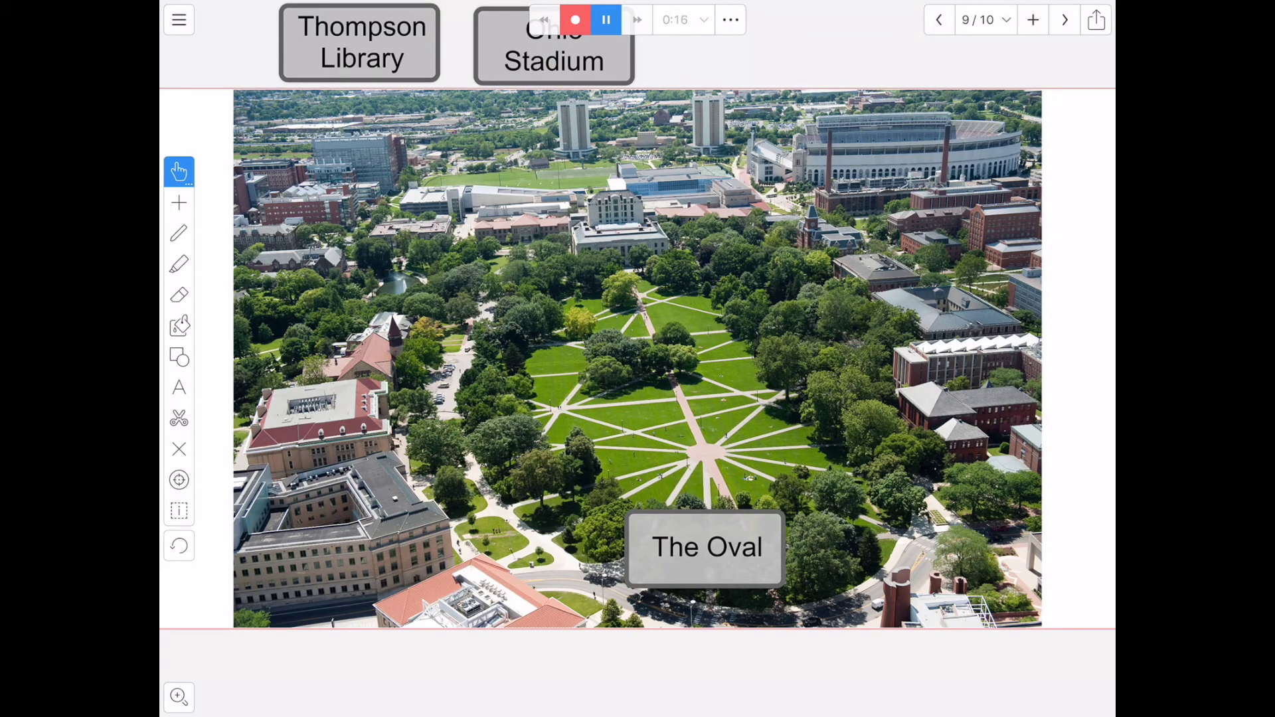
pyautogui.moveTo(554, 44); pyautogui.dragTo(923, 225)
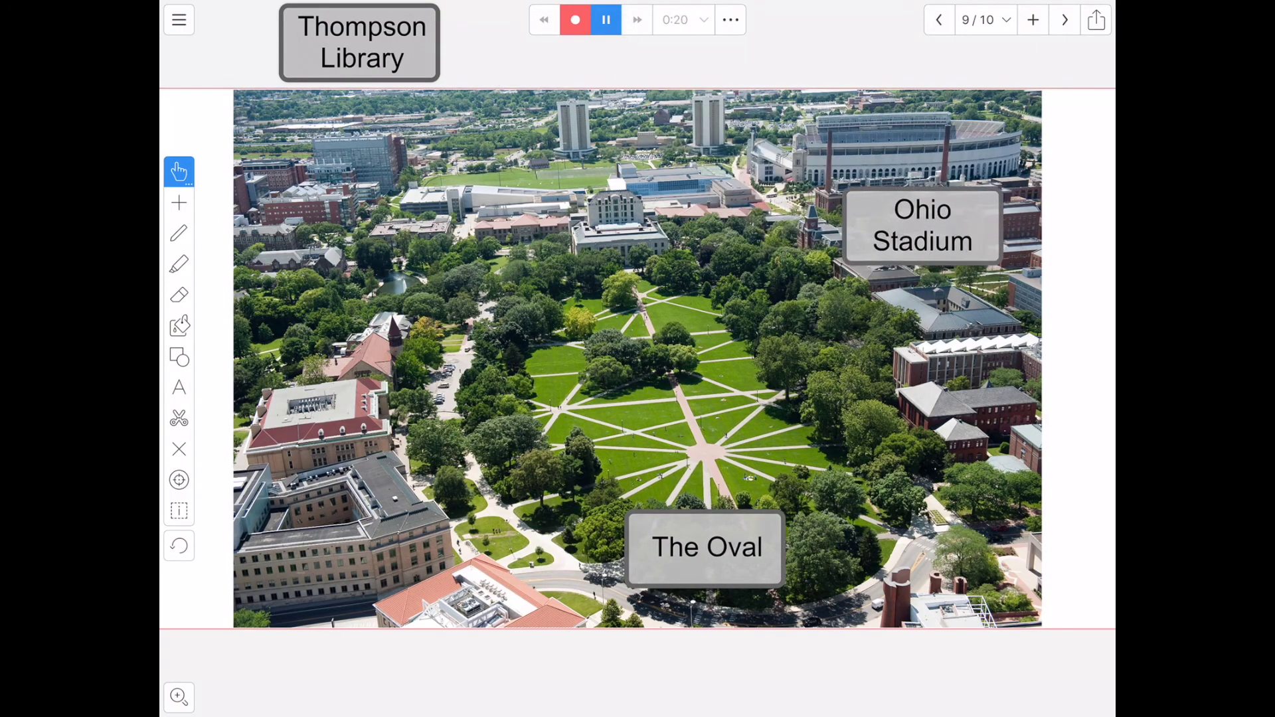
pyautogui.moveTo(360, 42)
pyautogui.mouseDown()
pyautogui.moveTo(379, 186)
pyautogui.moveTo(511, 261)
pyautogui.mouseUp()
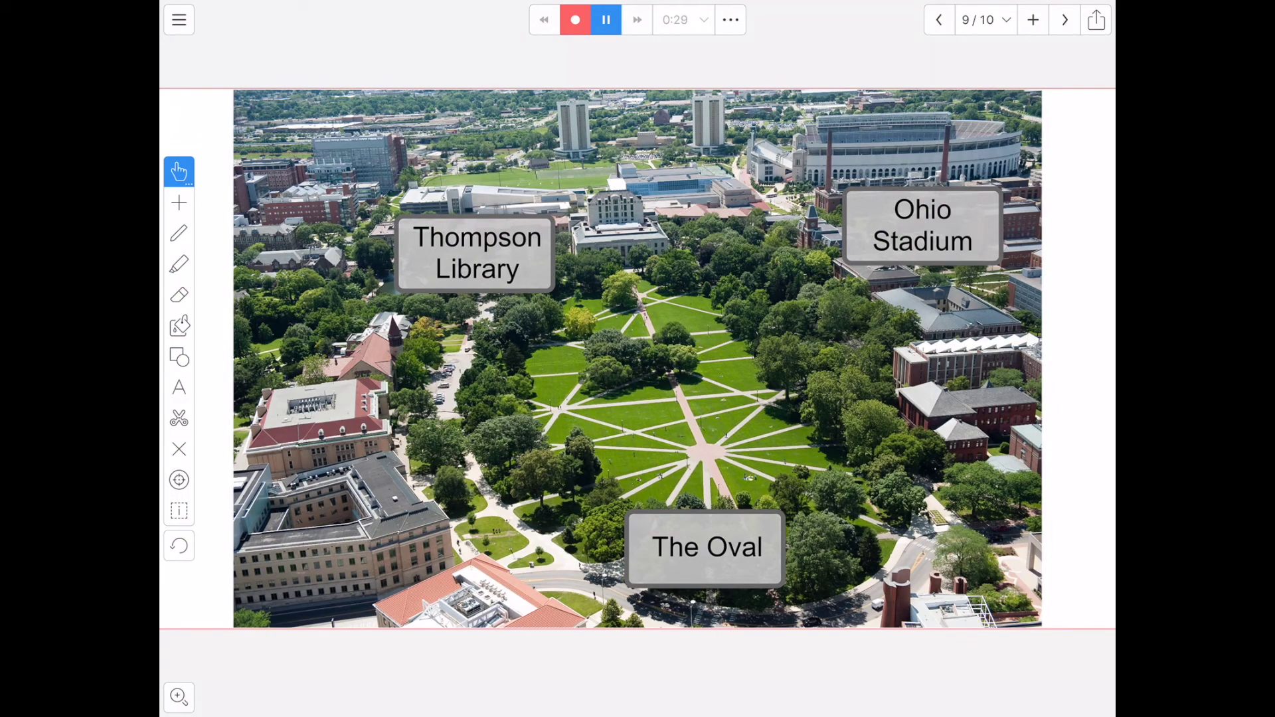
pyautogui.click(607, 19)
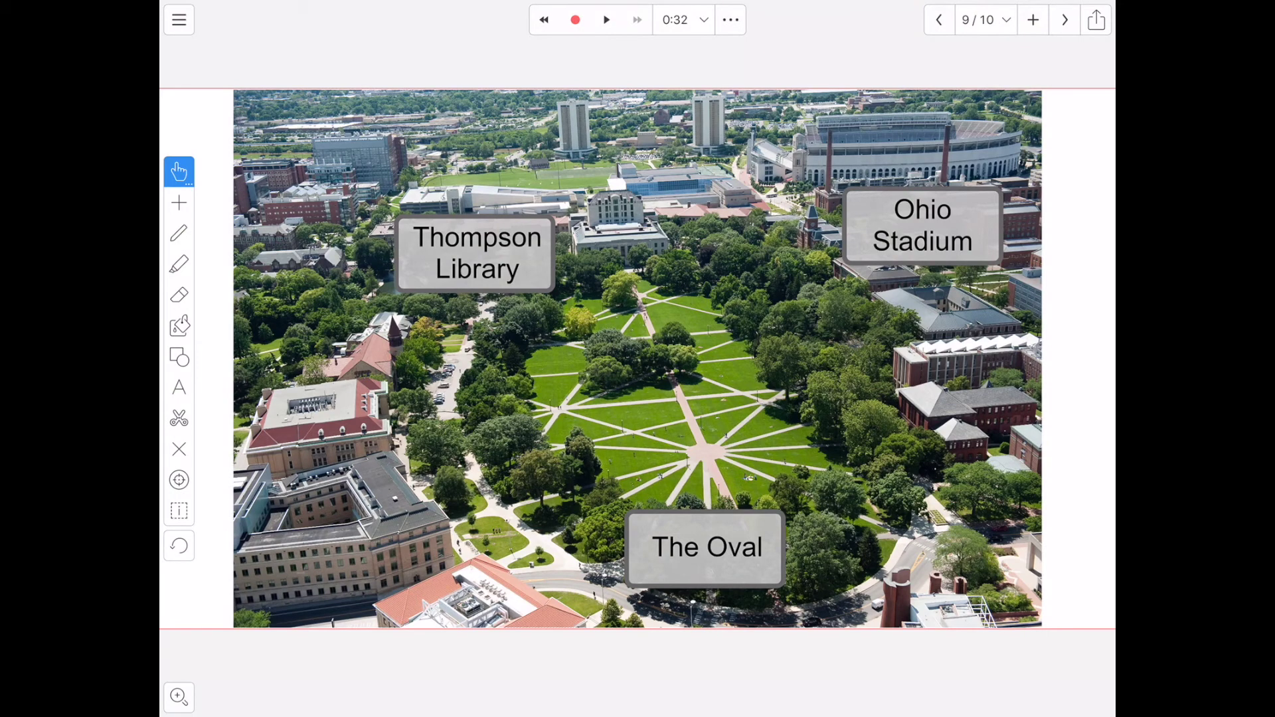
# Scrub the recording timeline back and forth, settling at 0:14
pyautogui.click(684, 19)
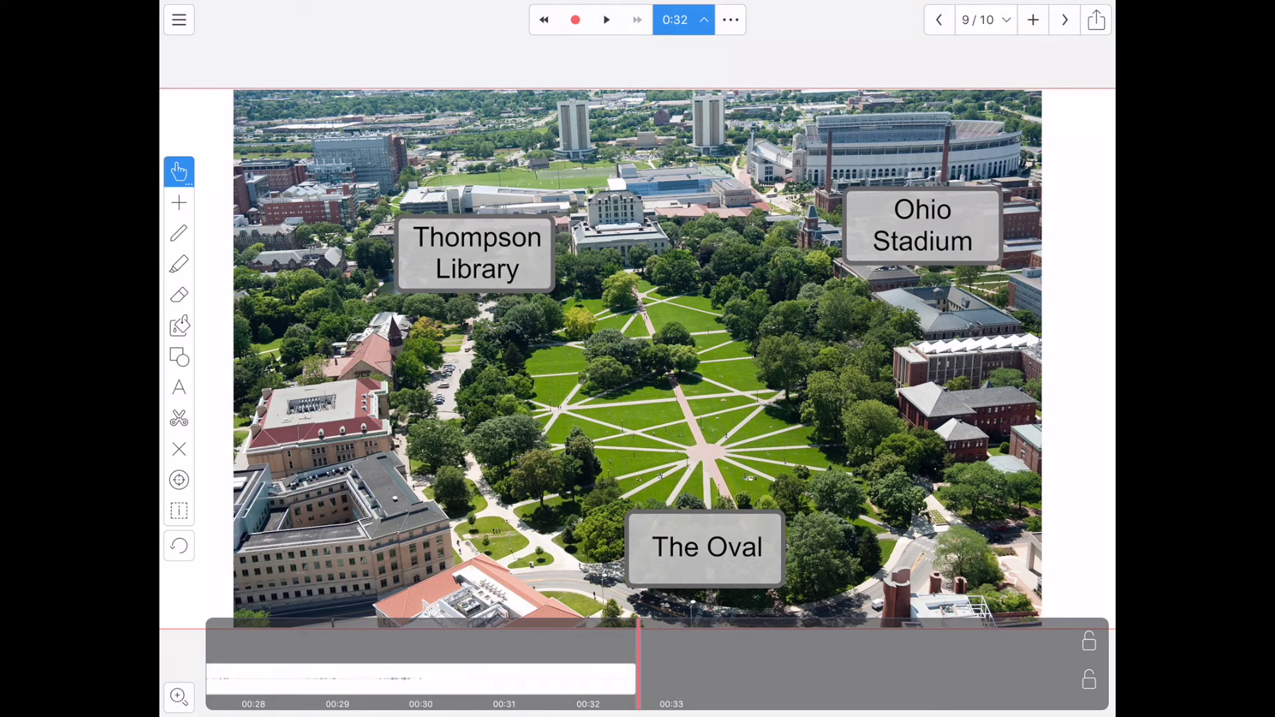
pyautogui.moveTo(658, 684); pyautogui.dragTo(997, 683)
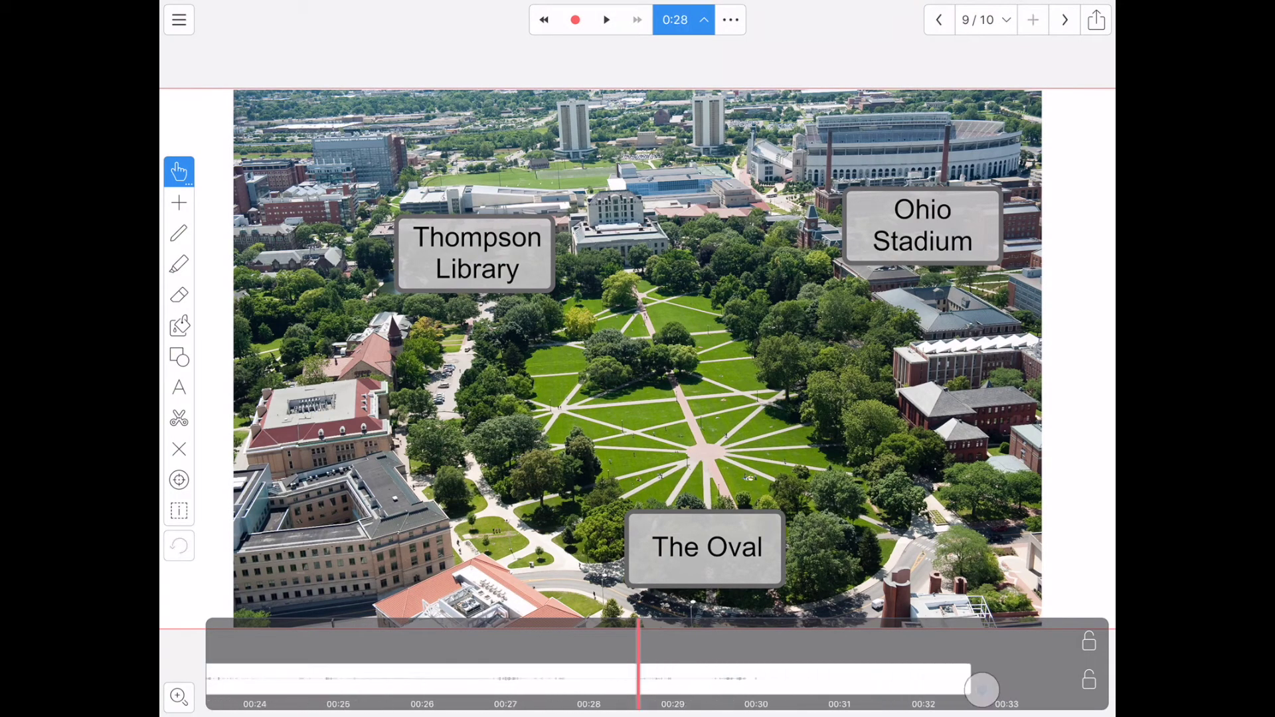
pyautogui.moveTo(658, 684); pyautogui.dragTo(937, 681)
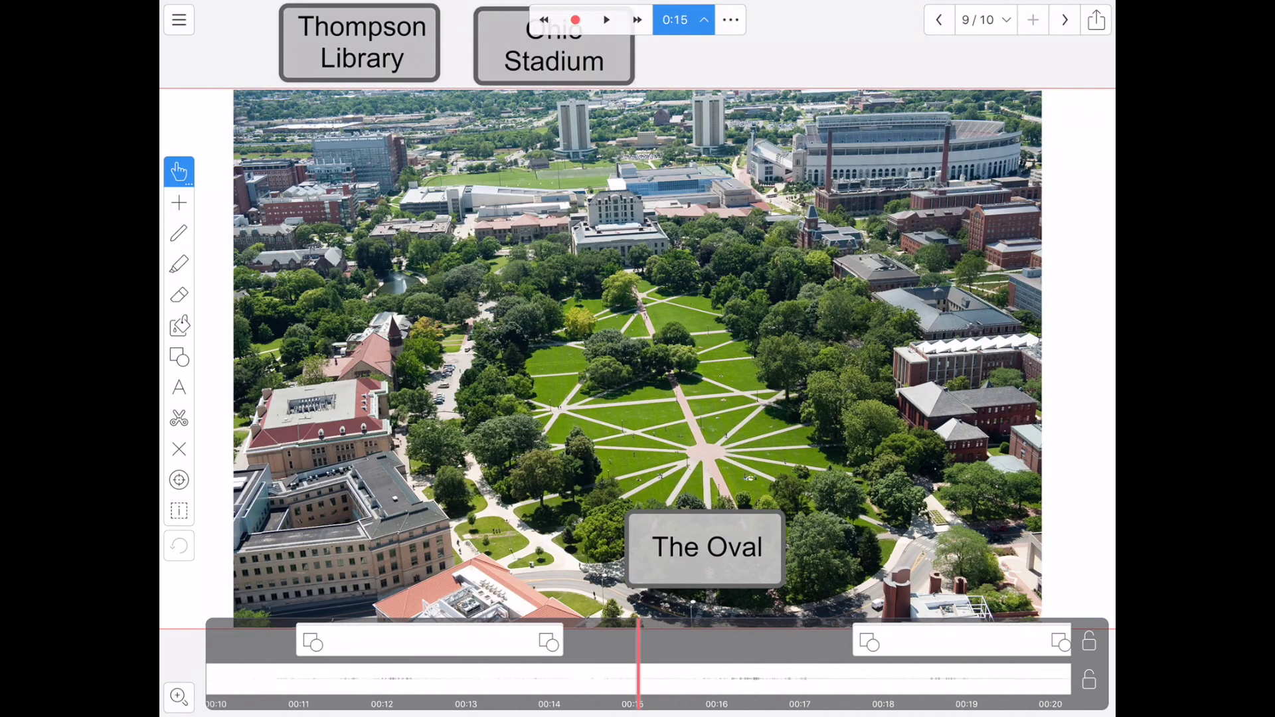
pyautogui.moveTo(657, 683); pyautogui.dragTo(864, 686)
pyautogui.moveTo(658, 683); pyautogui.dragTo(1067, 684)
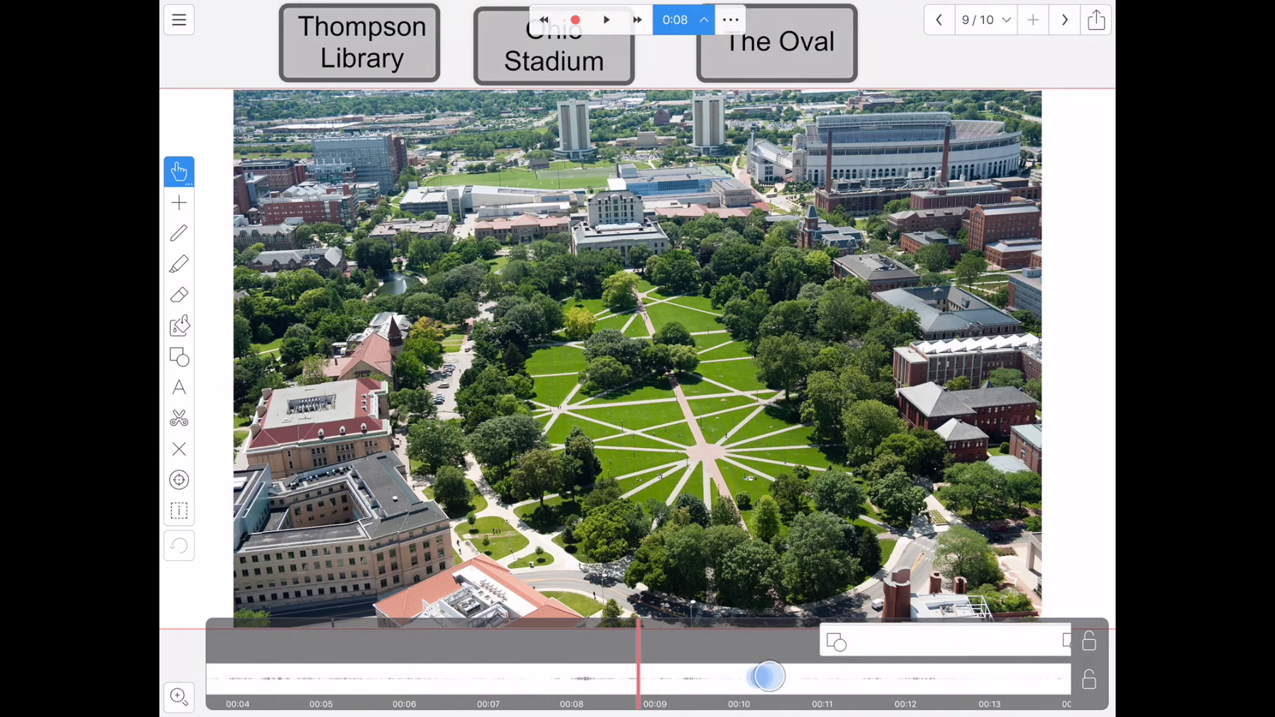
pyautogui.moveTo(948, 681); pyautogui.dragTo(948, 682)
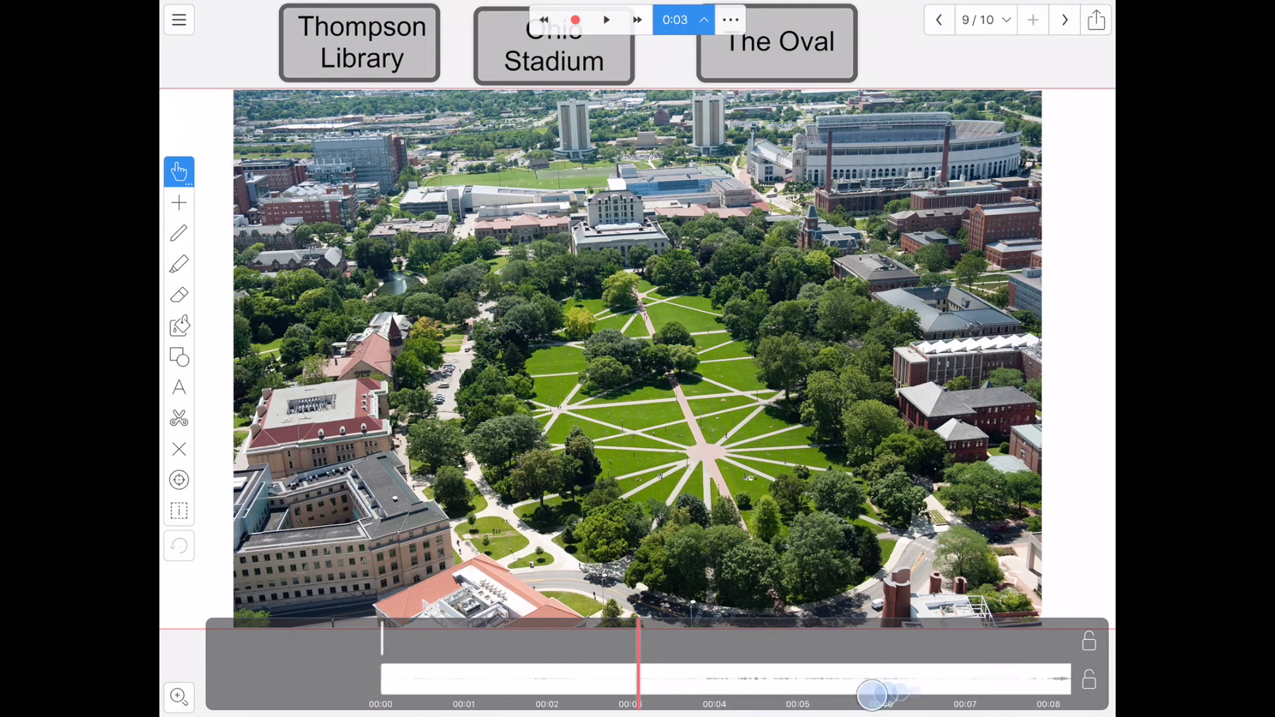
pyautogui.moveTo(873, 695); pyautogui.dragTo(768, 670)
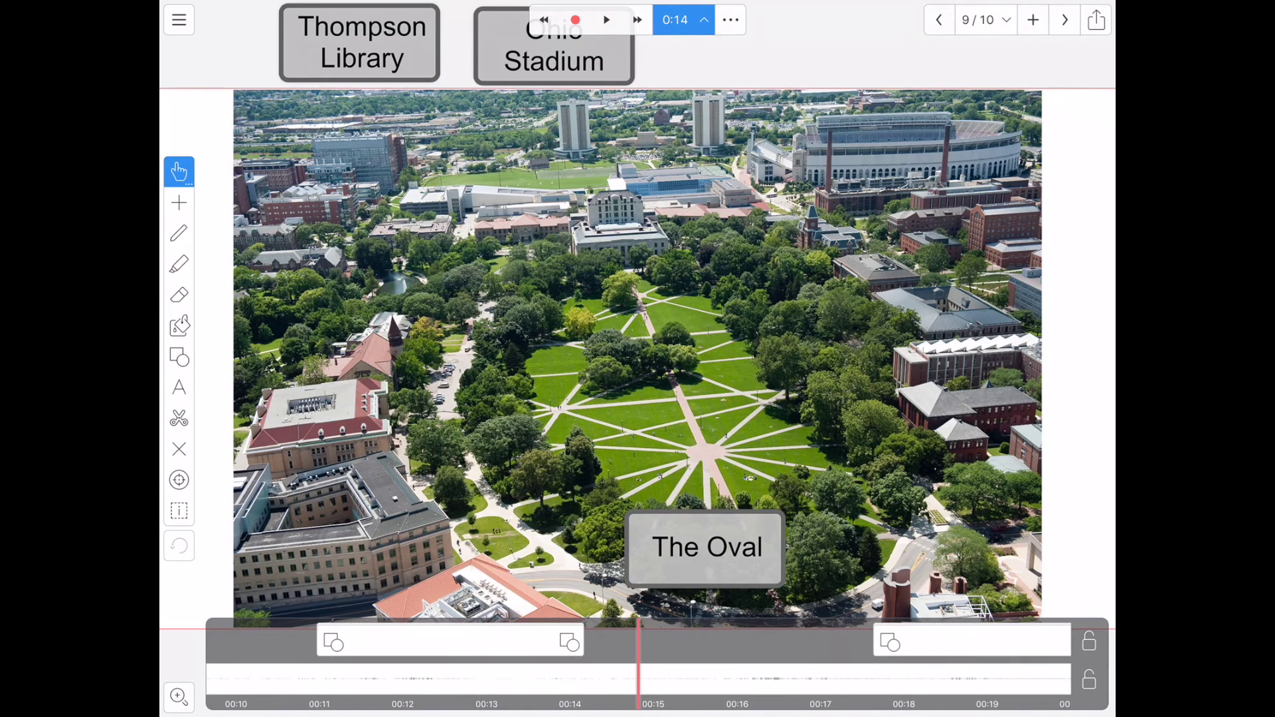
# Lock and unlock the audio track, then add a blank eleventh slide
pyautogui.click(1089, 679)
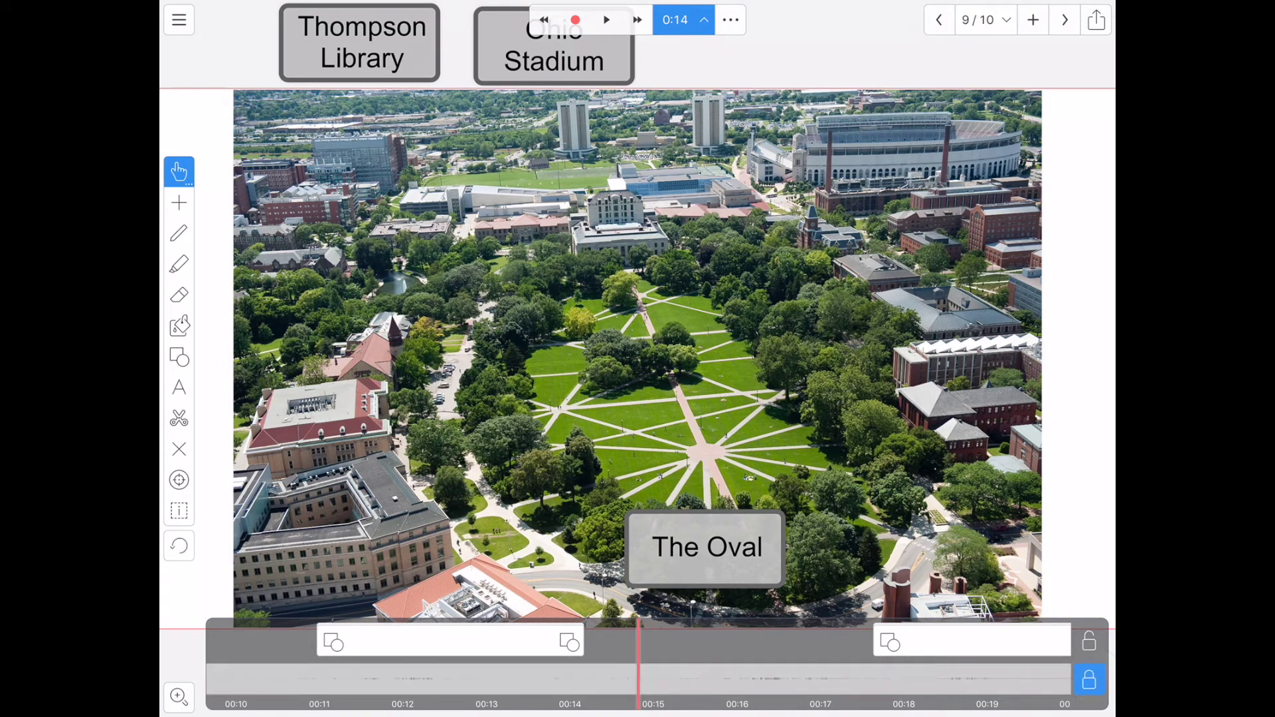
pyautogui.click(1089, 642)
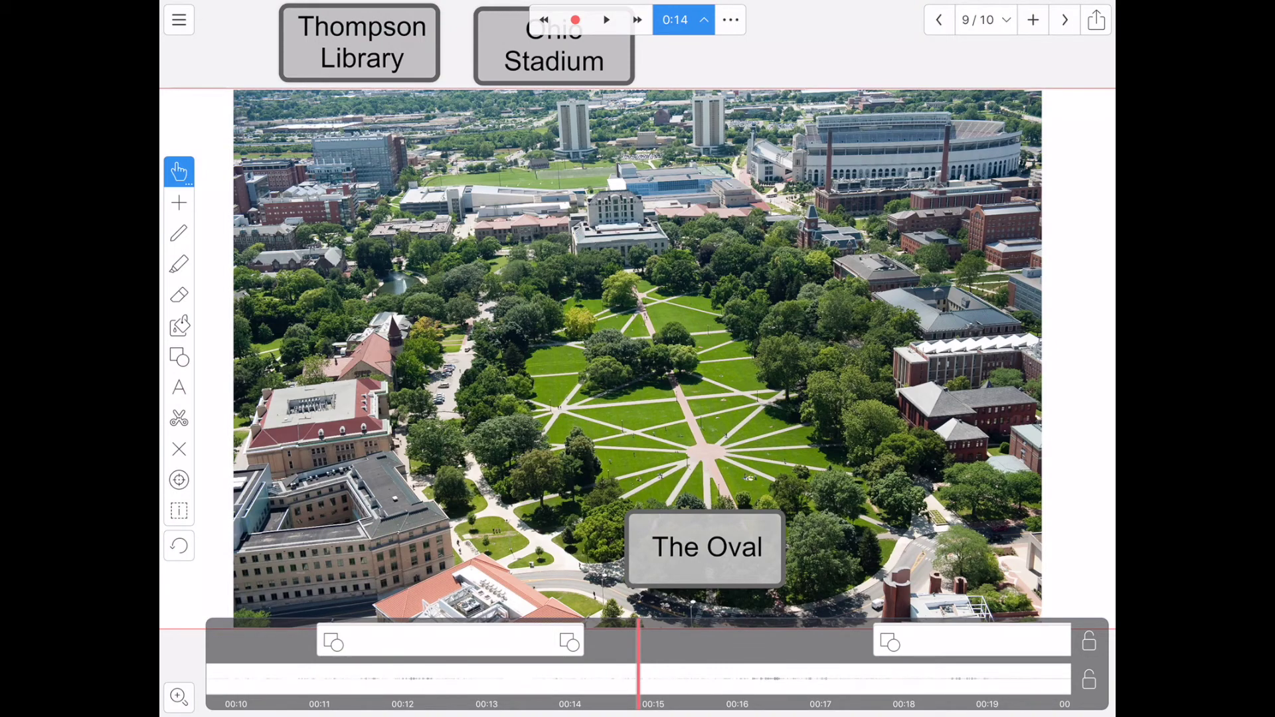
pyautogui.click(1033, 20)
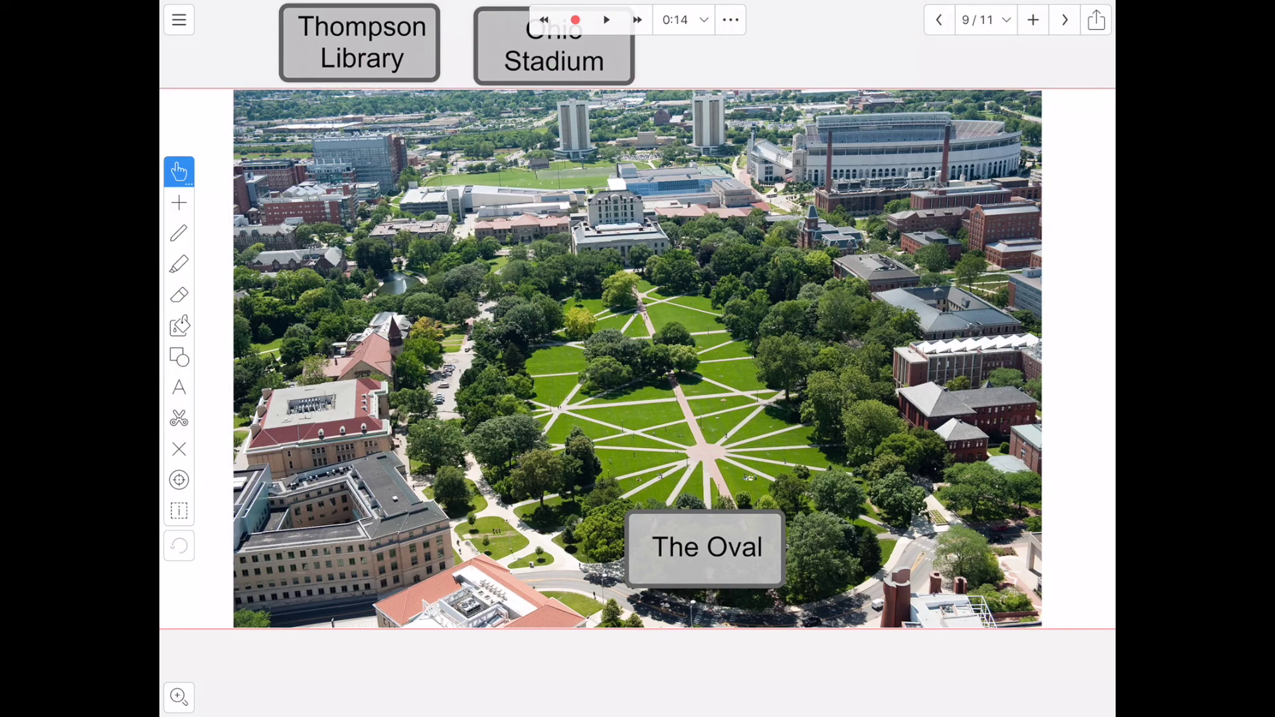
# Start a project export to get the name prompt dated Aug 28, 2017
pyautogui.click(1097, 20)
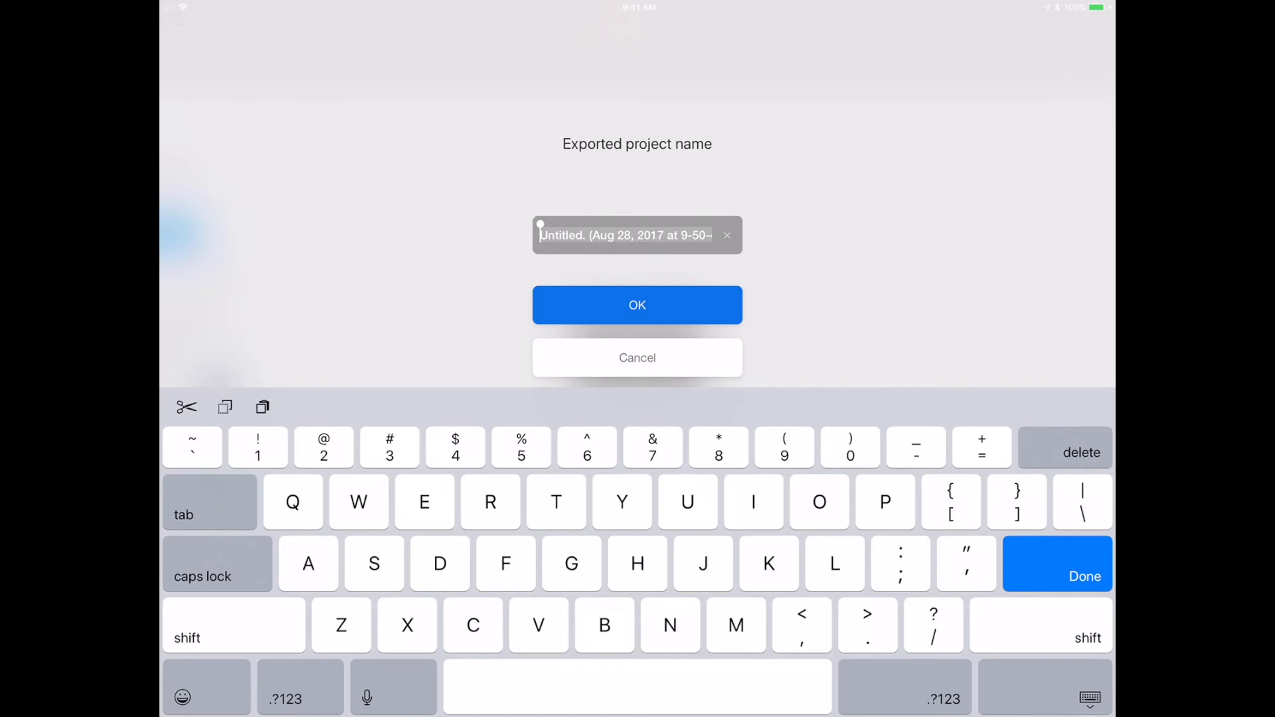
pyautogui.write('Proje')
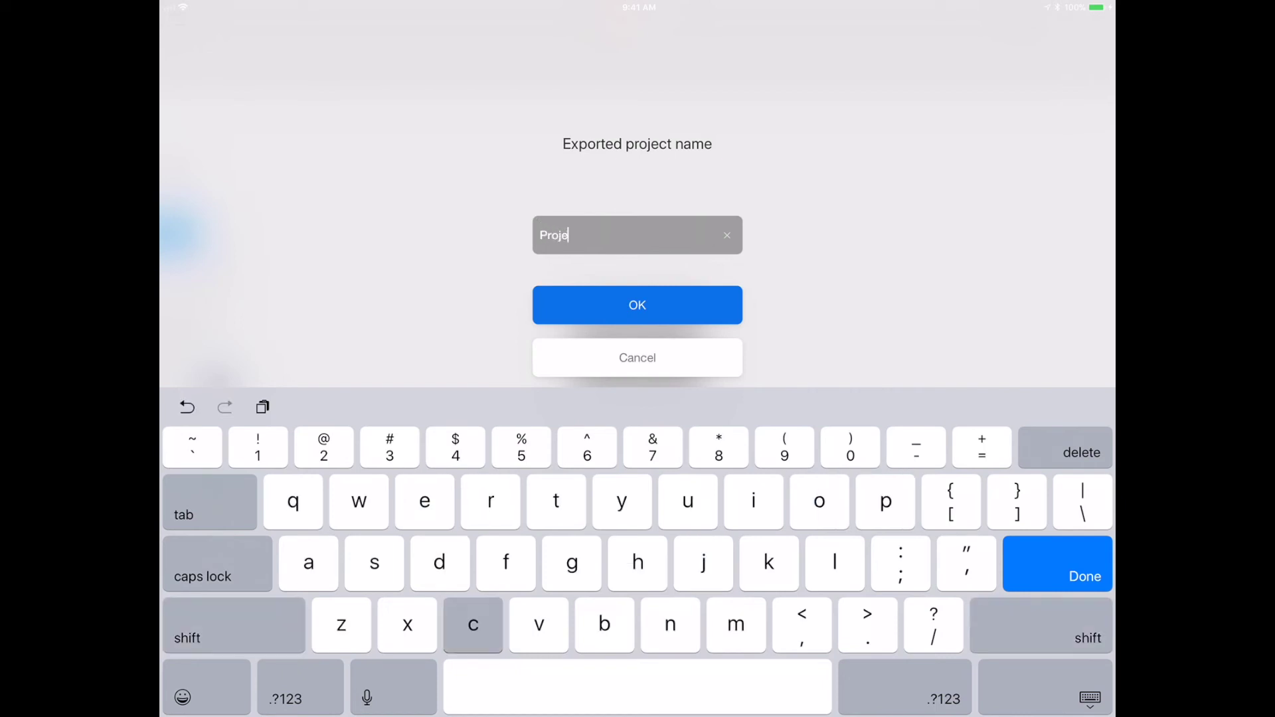
pyautogui.write('ct 17')
# Confirm 'Project 17' as the export name to reach the format options
pyautogui.click(637, 305)
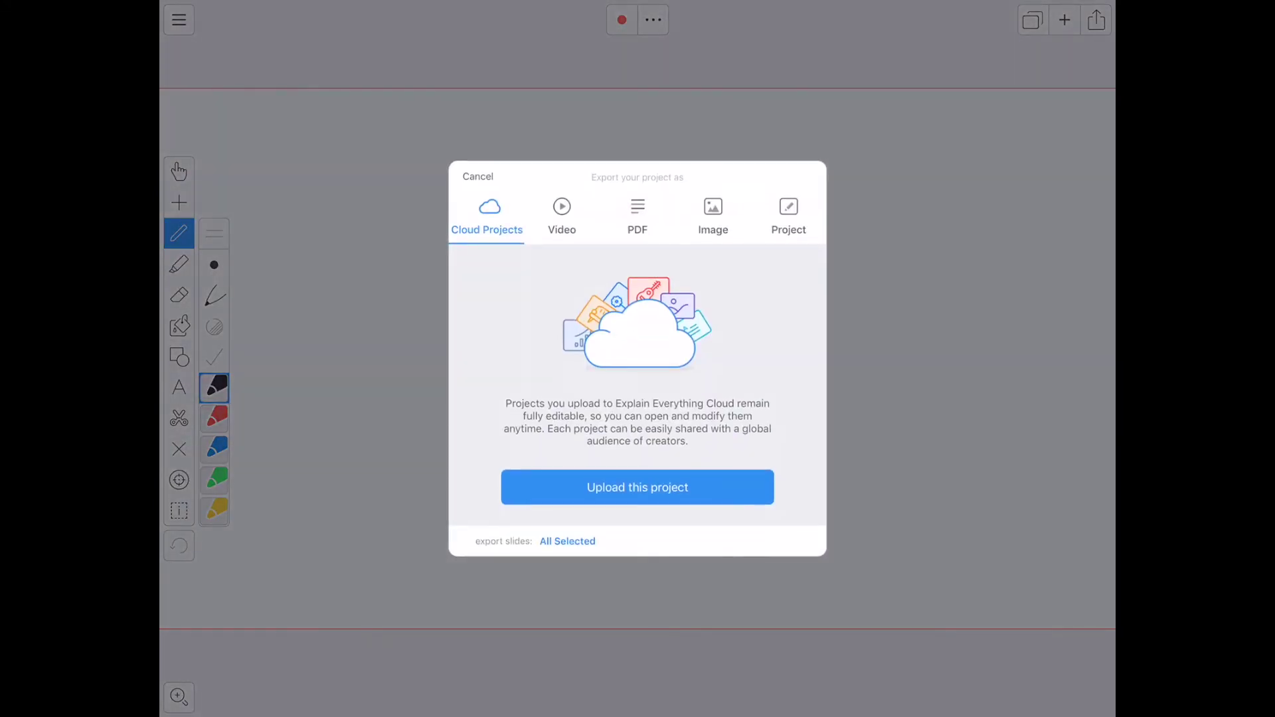
# Export the project as a Video to Photos and dismiss the Uploading success alert
pyautogui.click(562, 215)
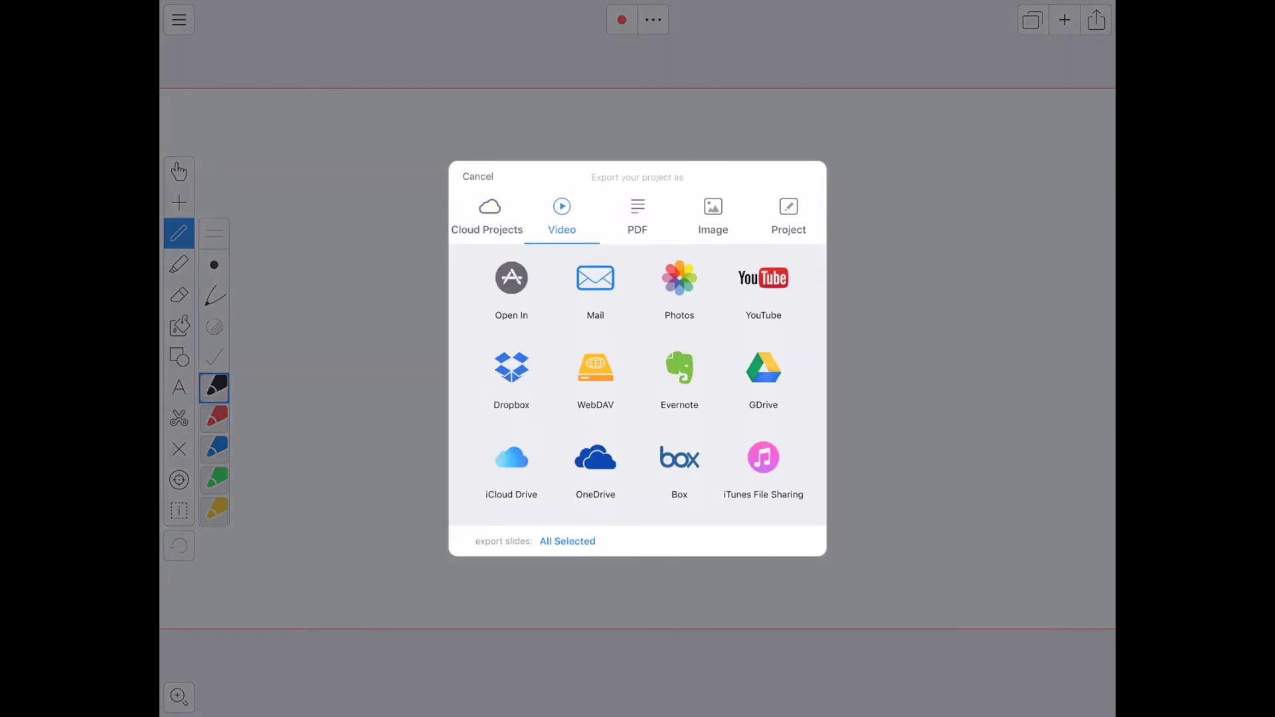
pyautogui.click(679, 283)
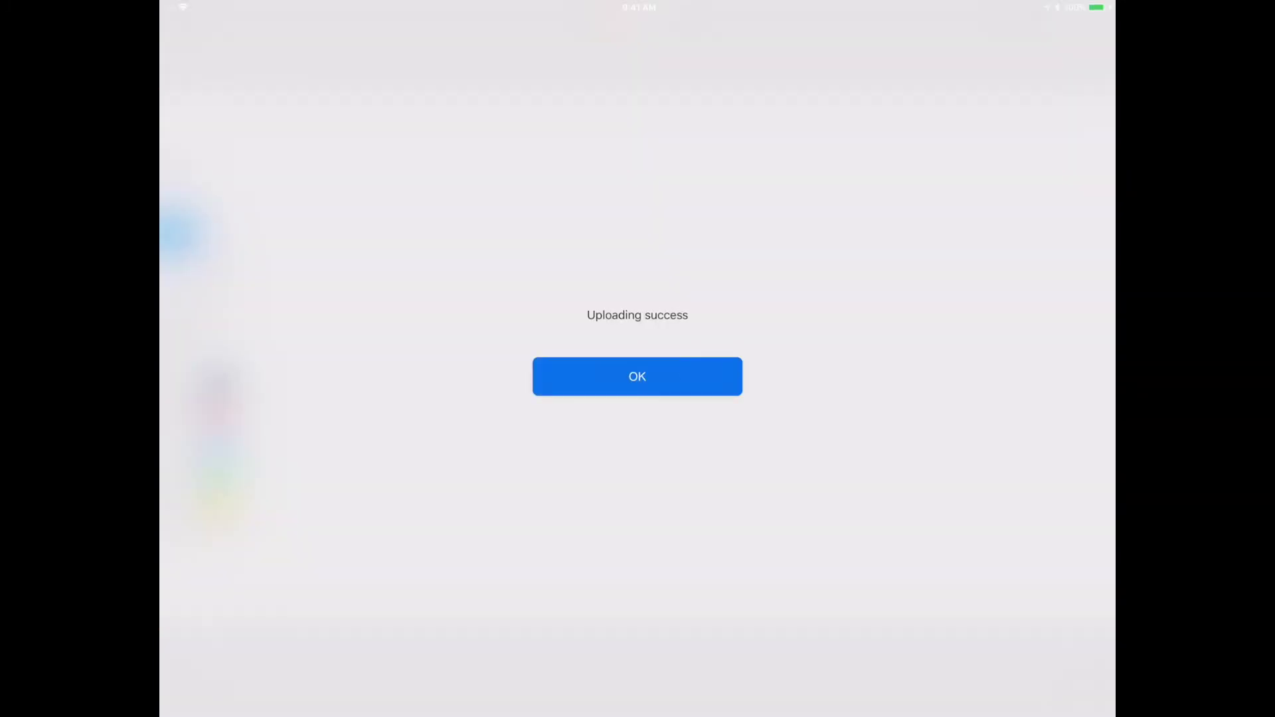
pyautogui.click(637, 375)
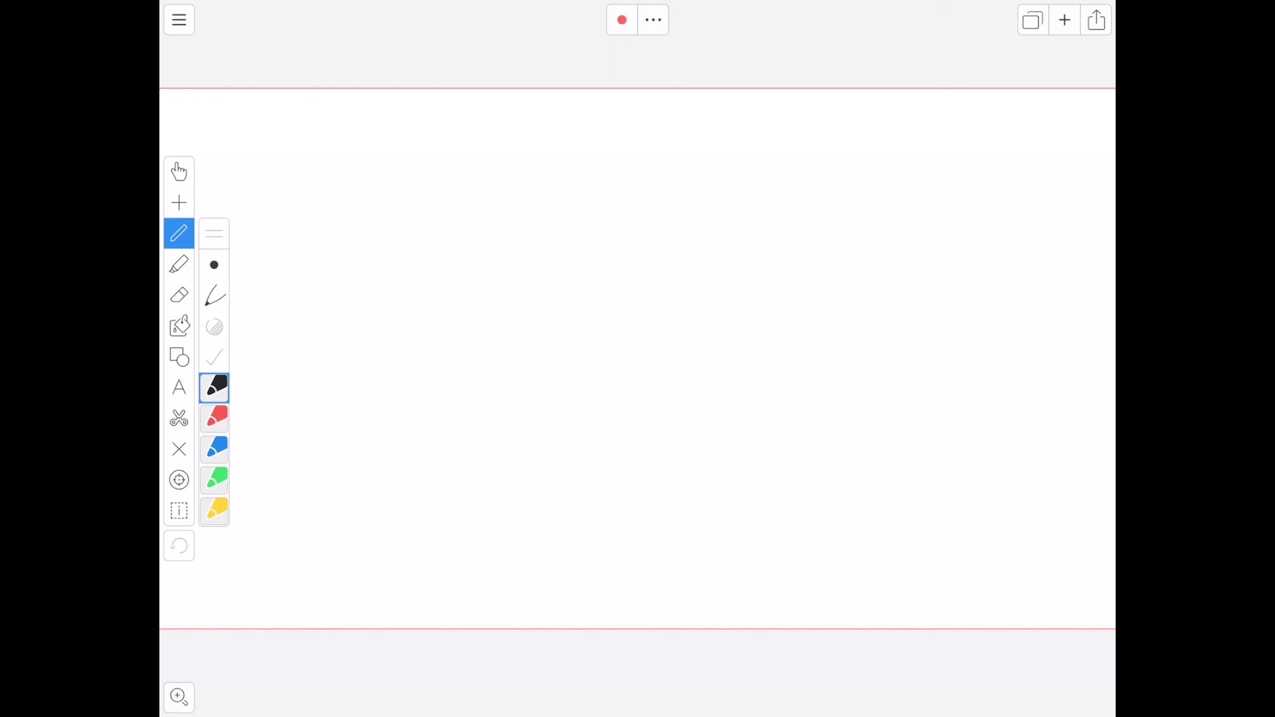
# Review the Export settings: 1920×1080 resolution, Best quality, MP4 format
pyautogui.click(180, 21)
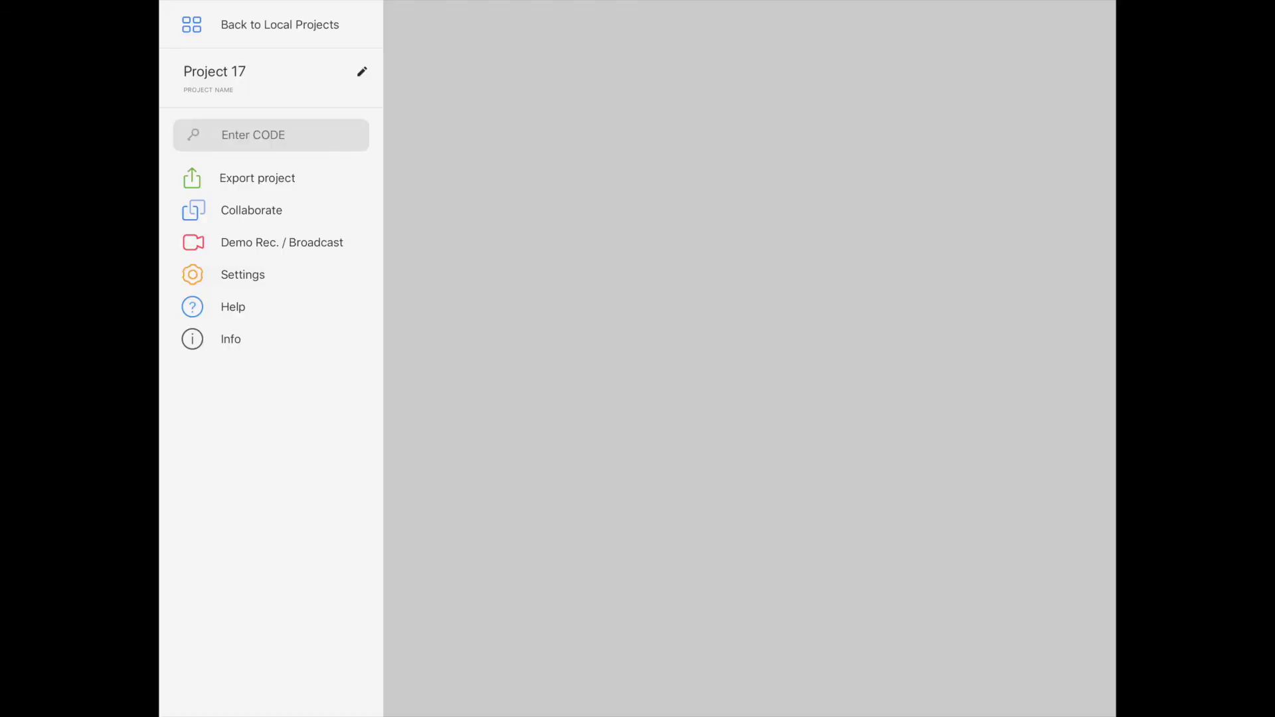
pyautogui.click(242, 275)
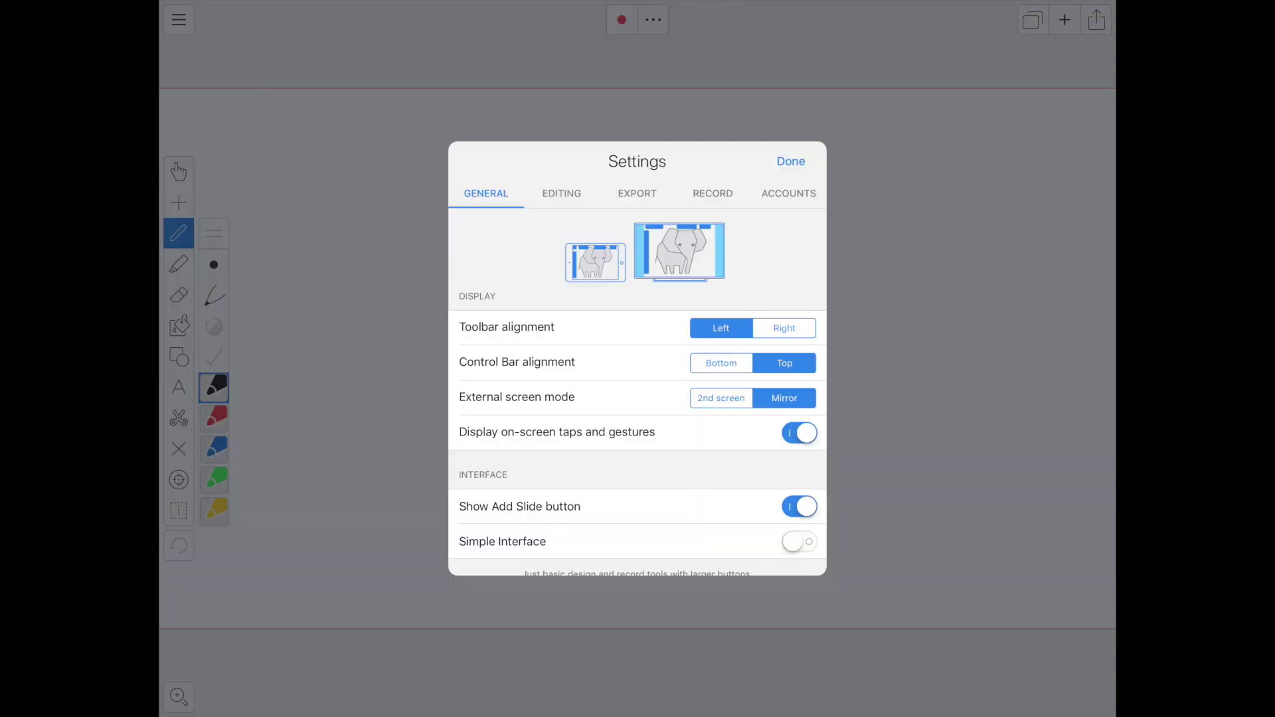
pyautogui.click(636, 193)
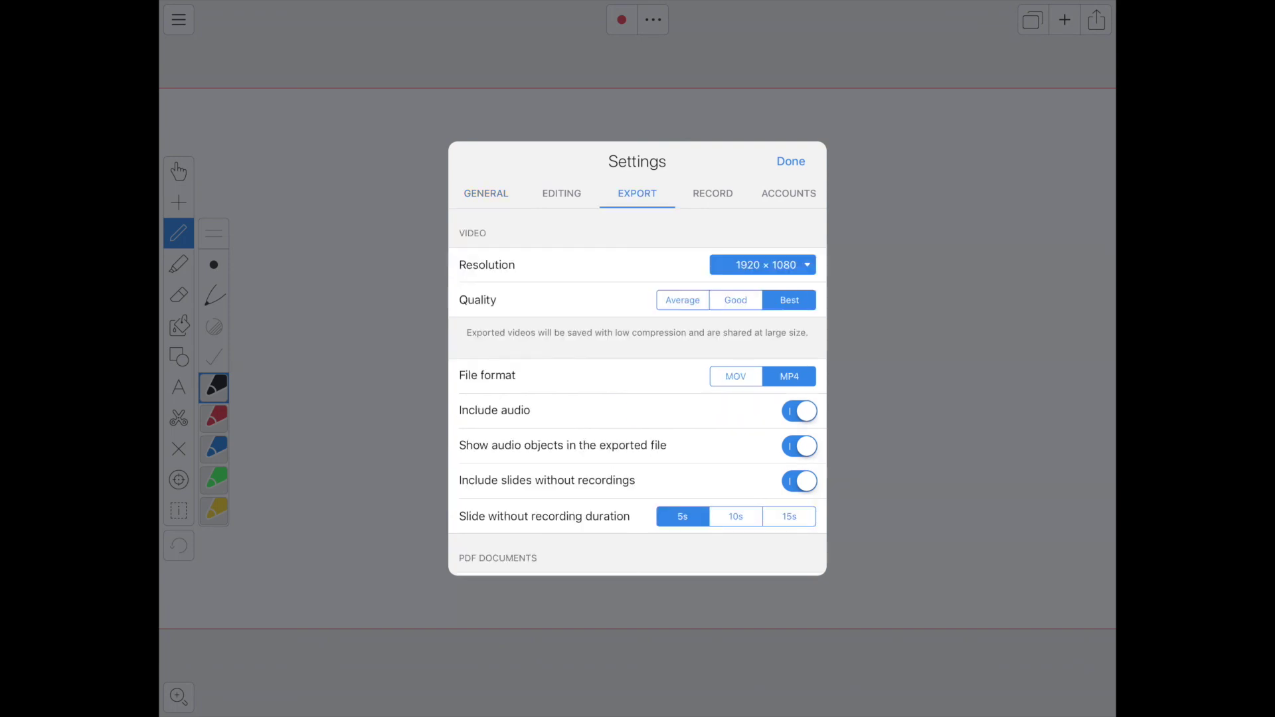